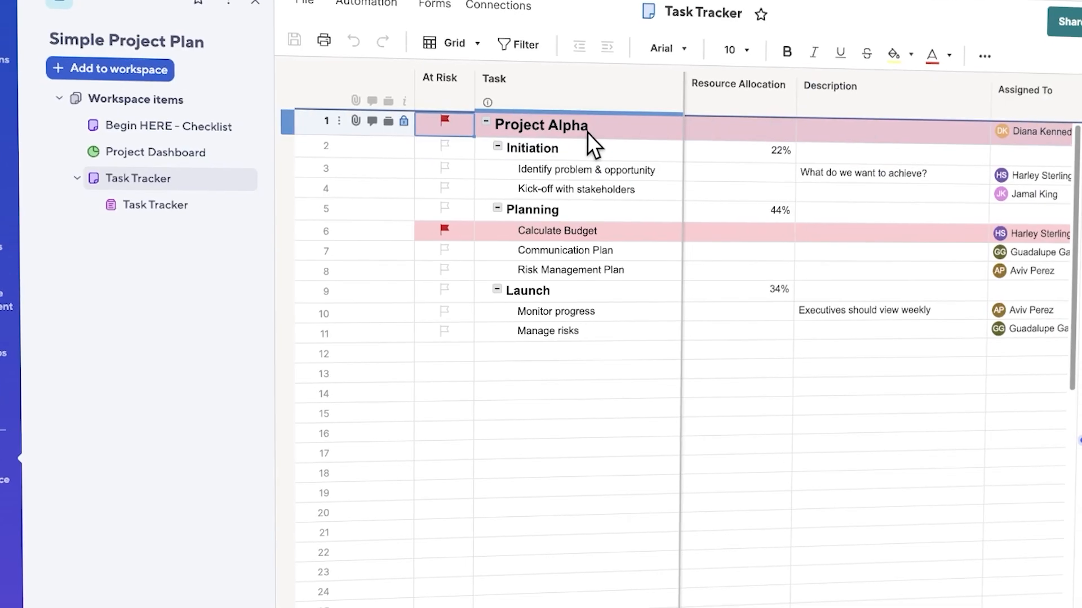
click(475, 142)
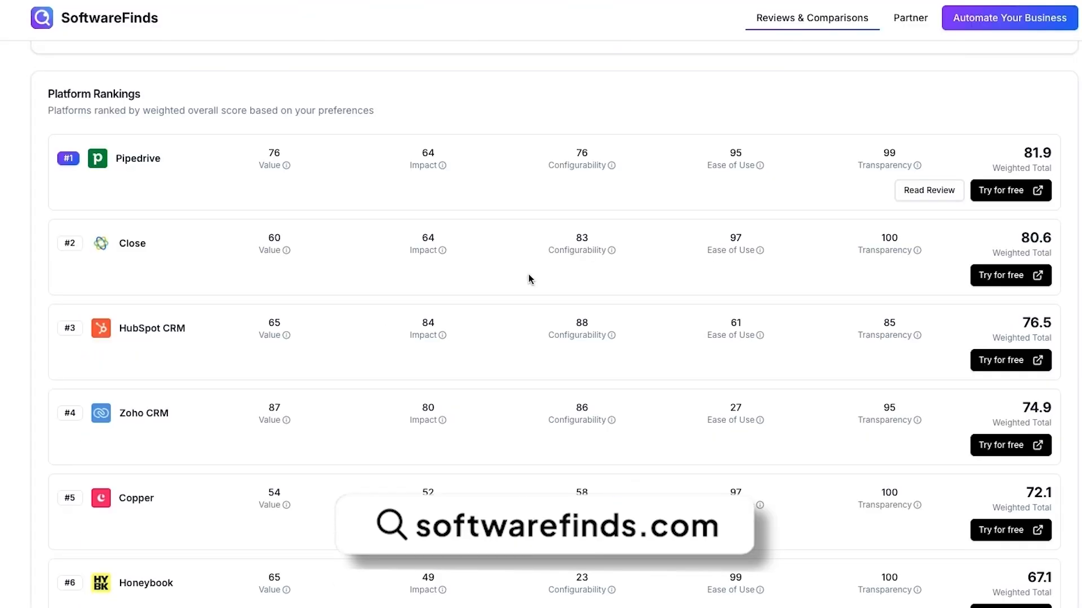
scroll(528, 279, down, 3)
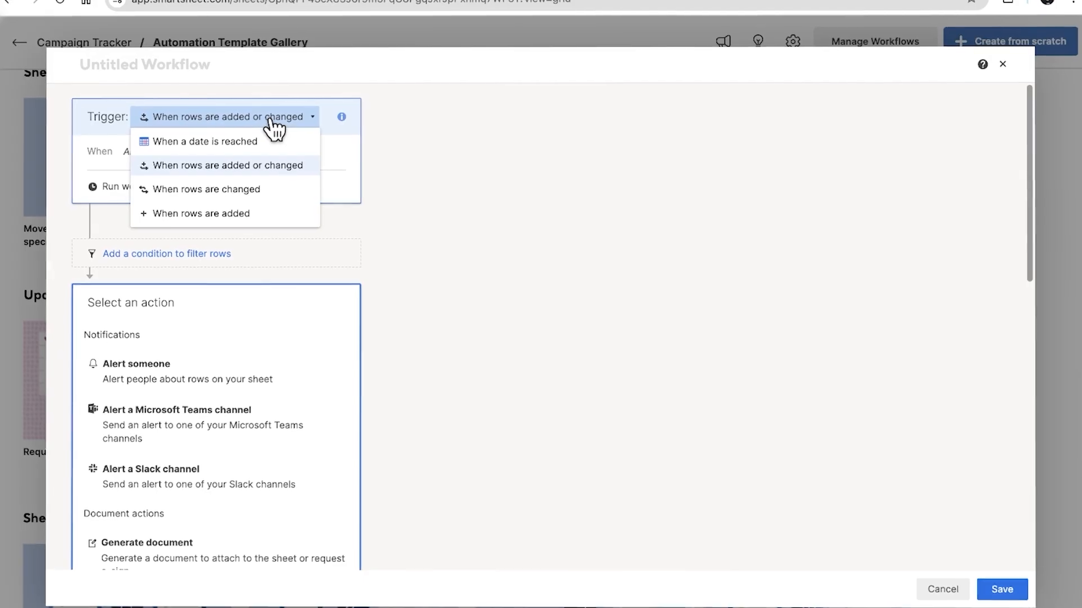
click(274, 126)
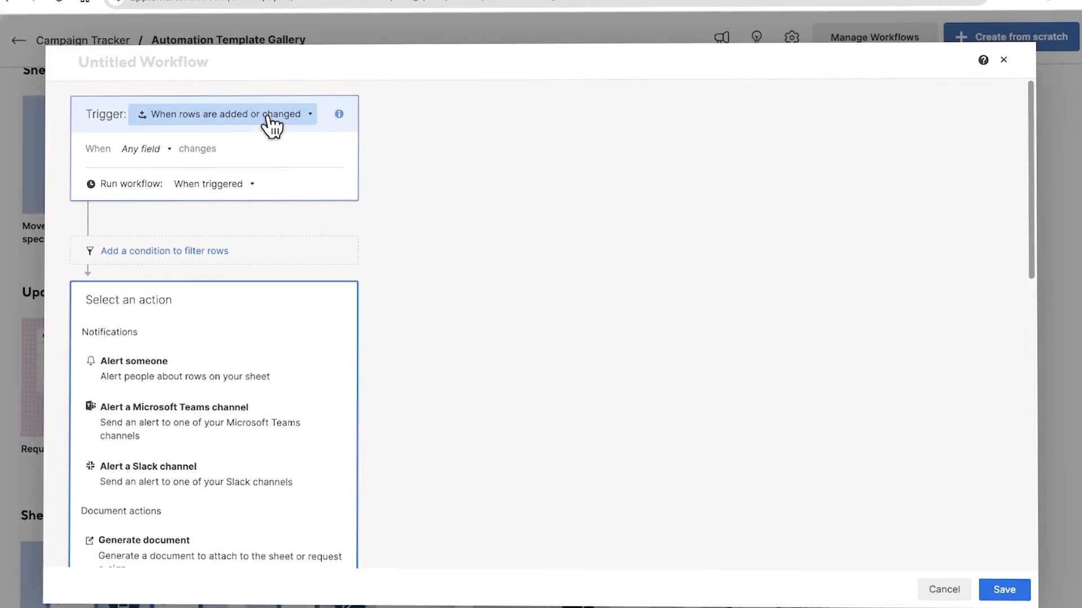
click(150, 253)
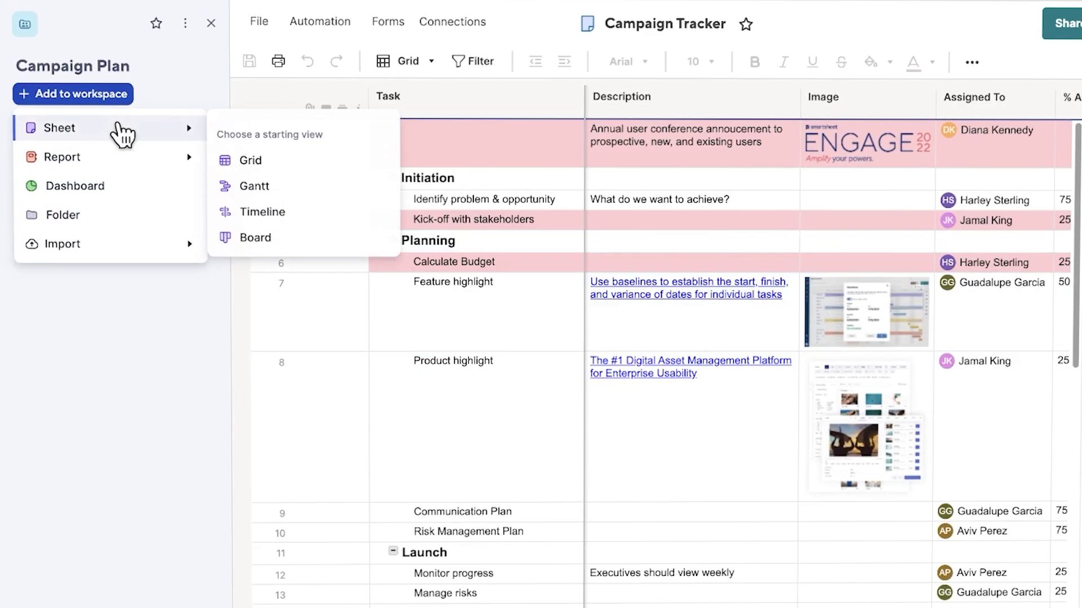
mouse_move(105, 158)
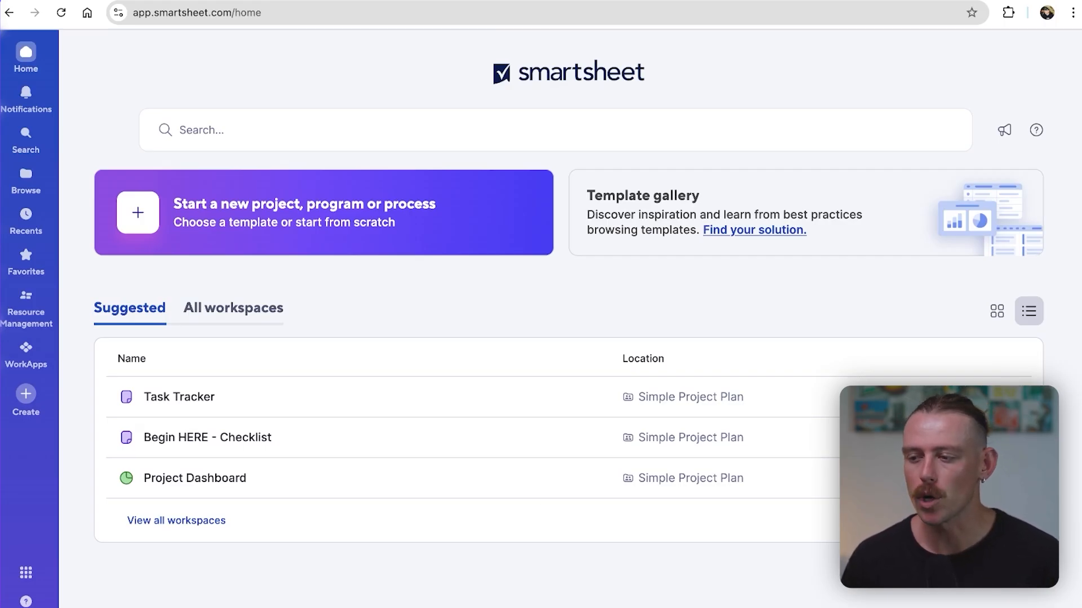
Step: Open the Simple Project Plan workspace from the full workspace list and review which item types can be added to it
click(275, 309)
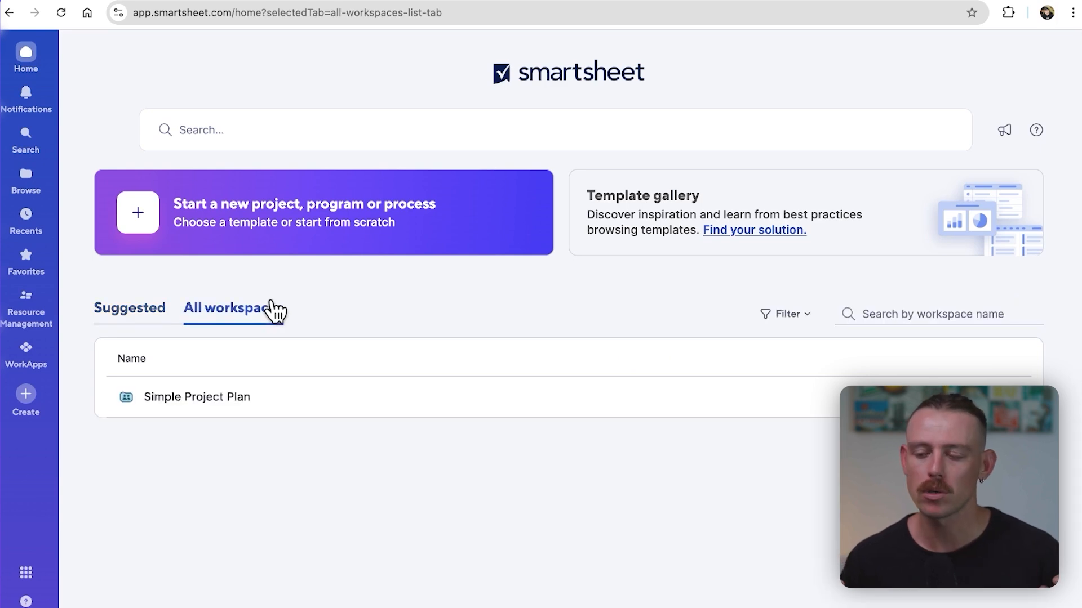
click(197, 396)
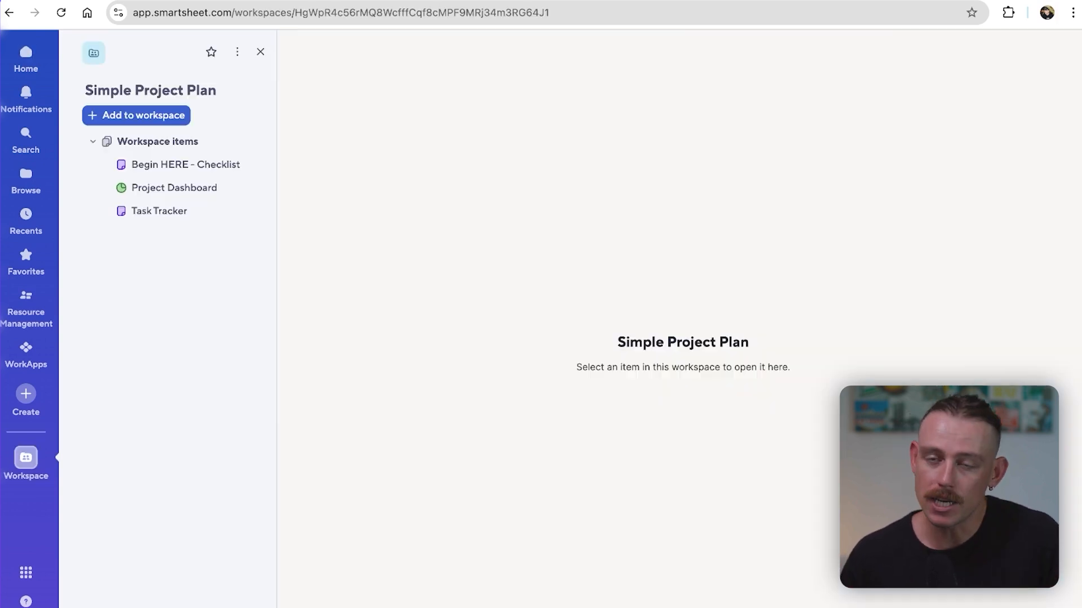
click(152, 119)
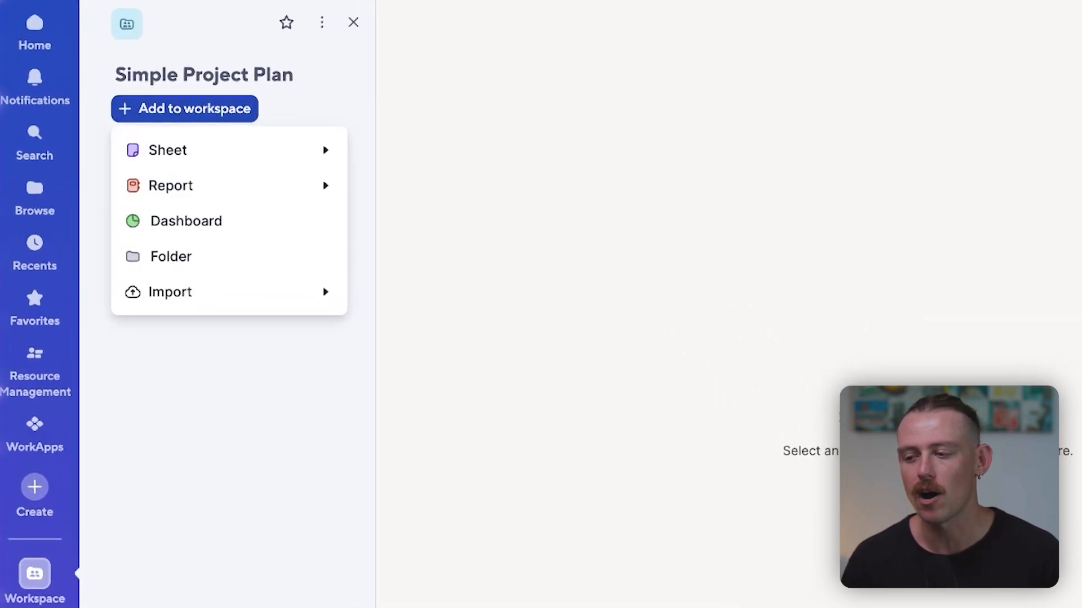
mouse_move(218, 151)
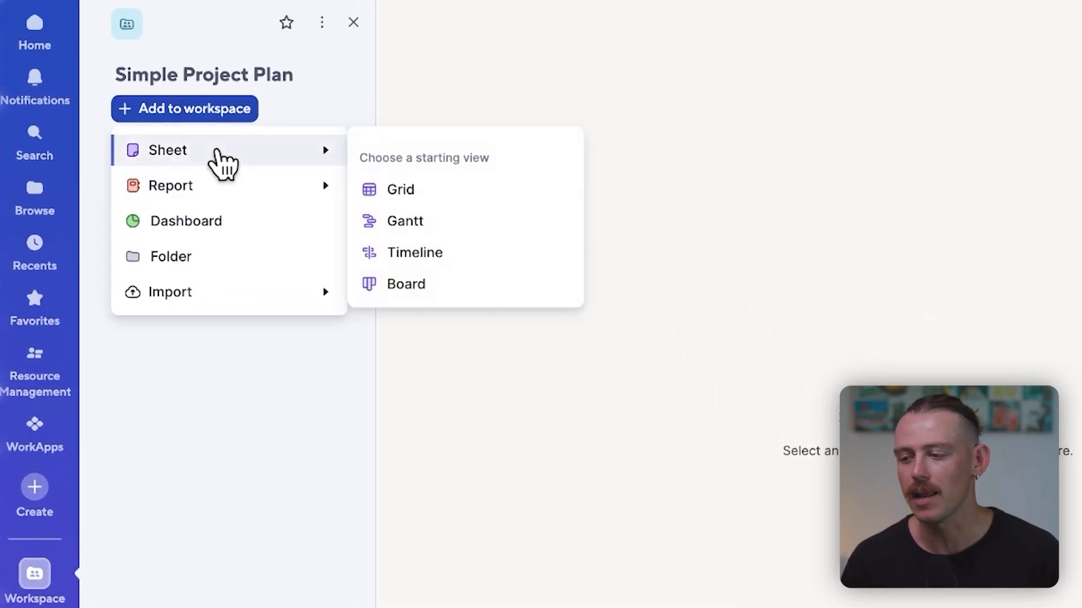
click(540, 479)
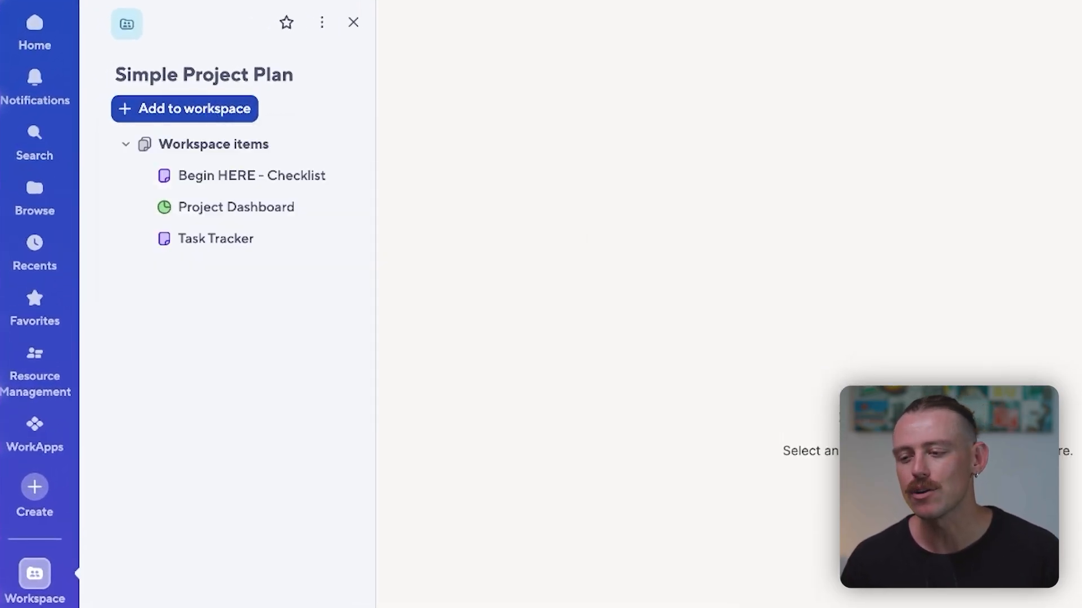
Step: Open the workspace's Task Tracker sheet and show it in Gantt view
click(235, 243)
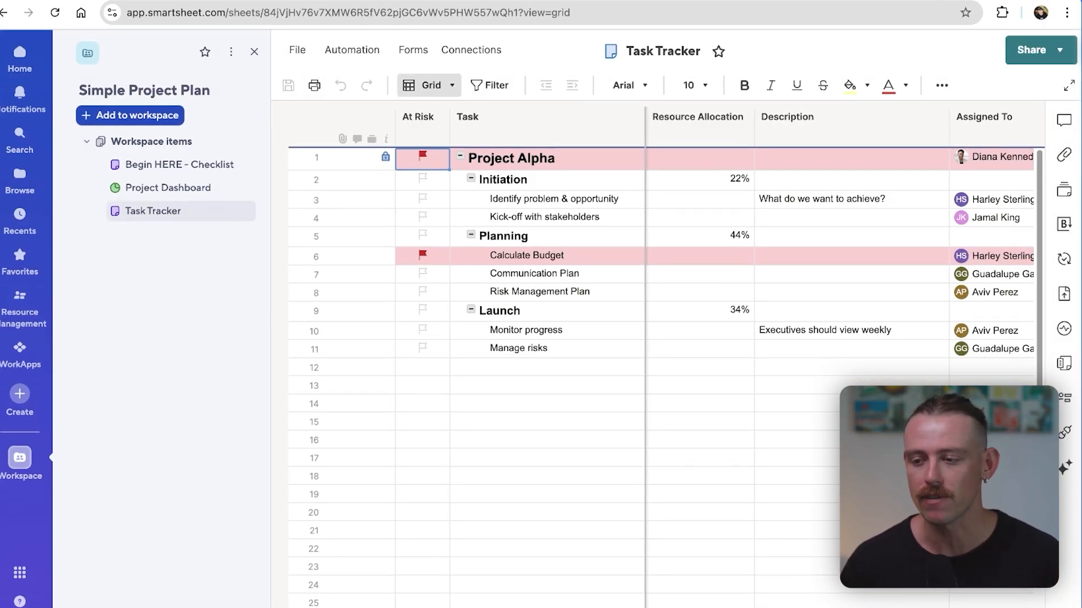
click(429, 85)
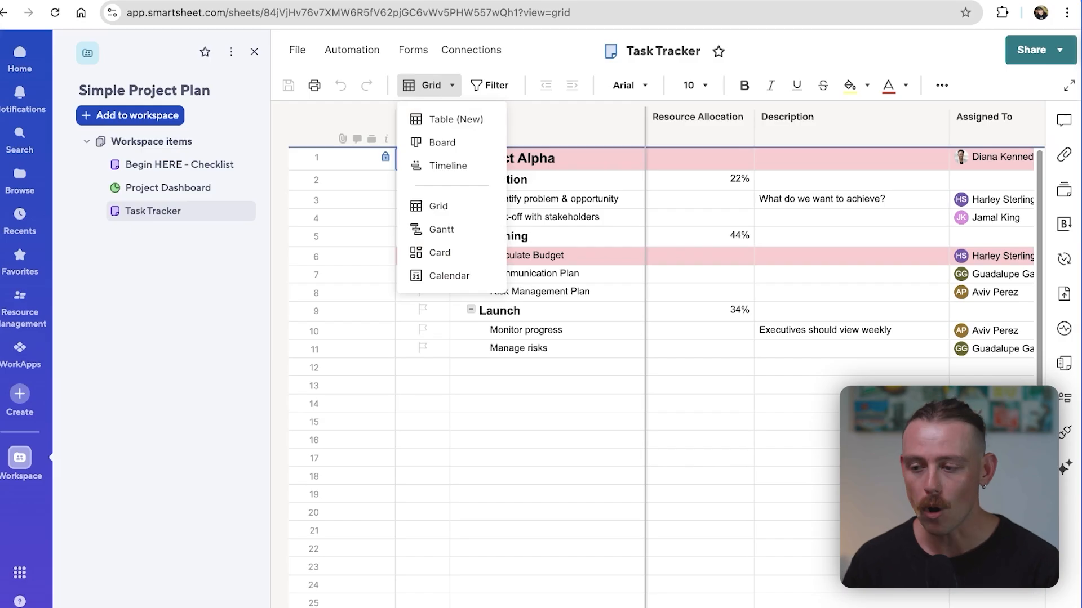
click(441, 230)
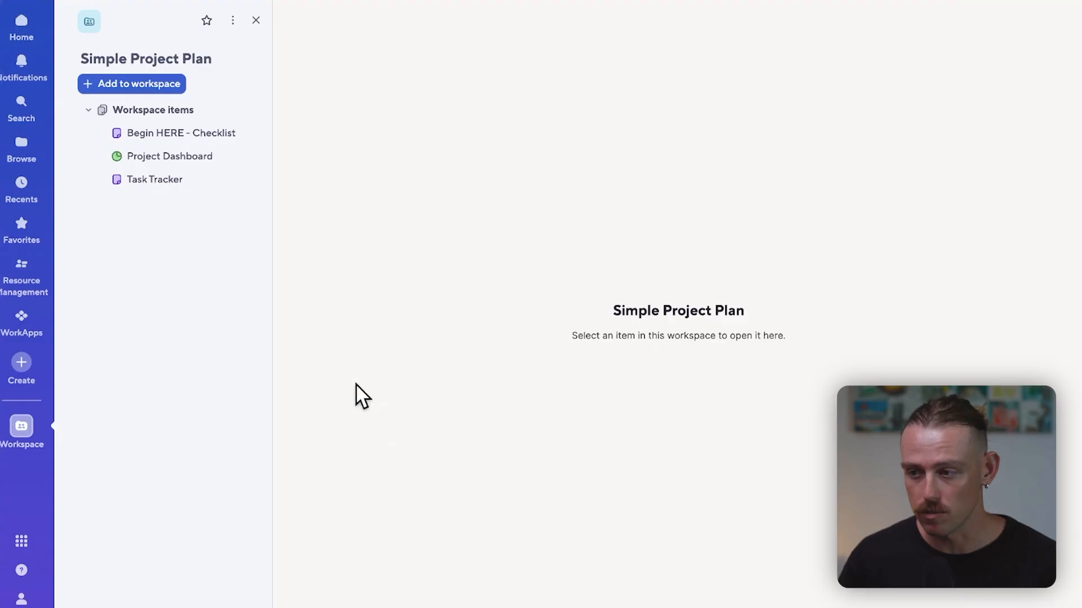
Step: Reopen the Task Tracker sheet, closing its Conversations pane, and collapse and re-expand the Initiation section
click(184, 182)
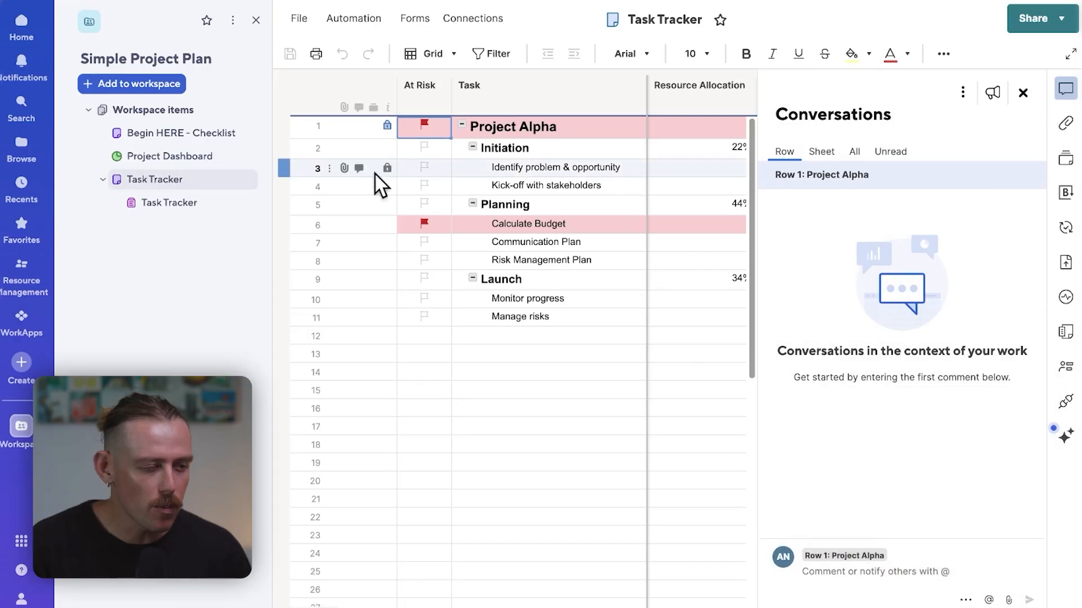
click(1022, 93)
click(473, 147)
click(473, 147)
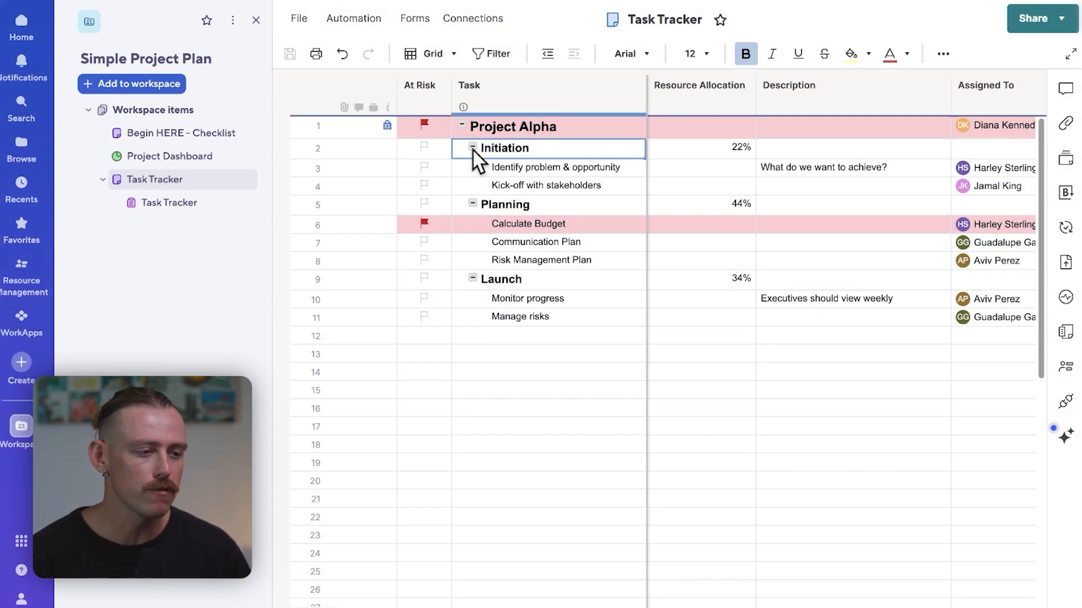
click(445, 54)
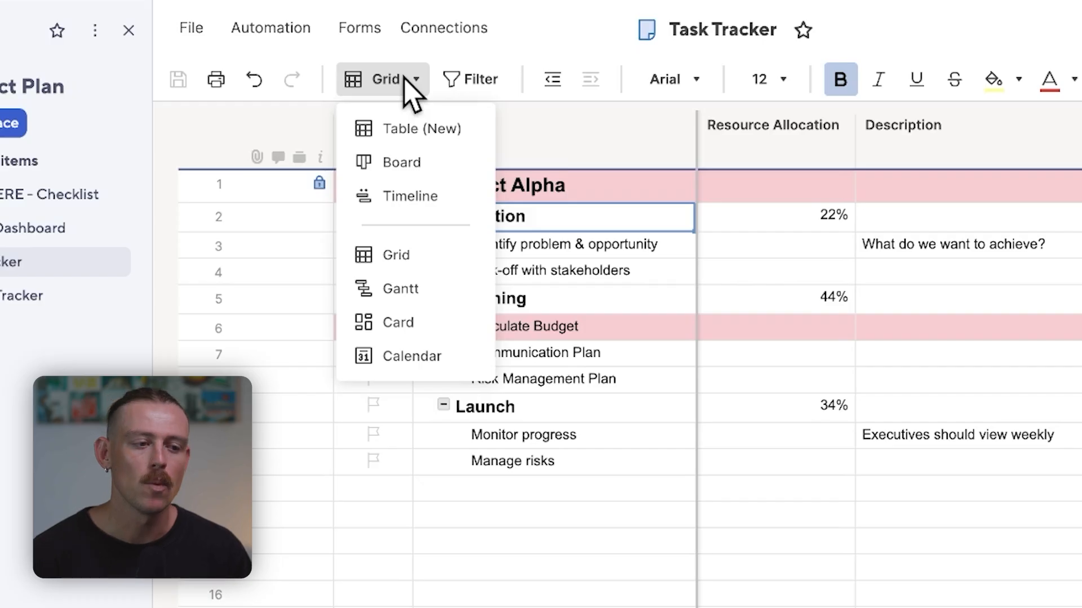
click(404, 80)
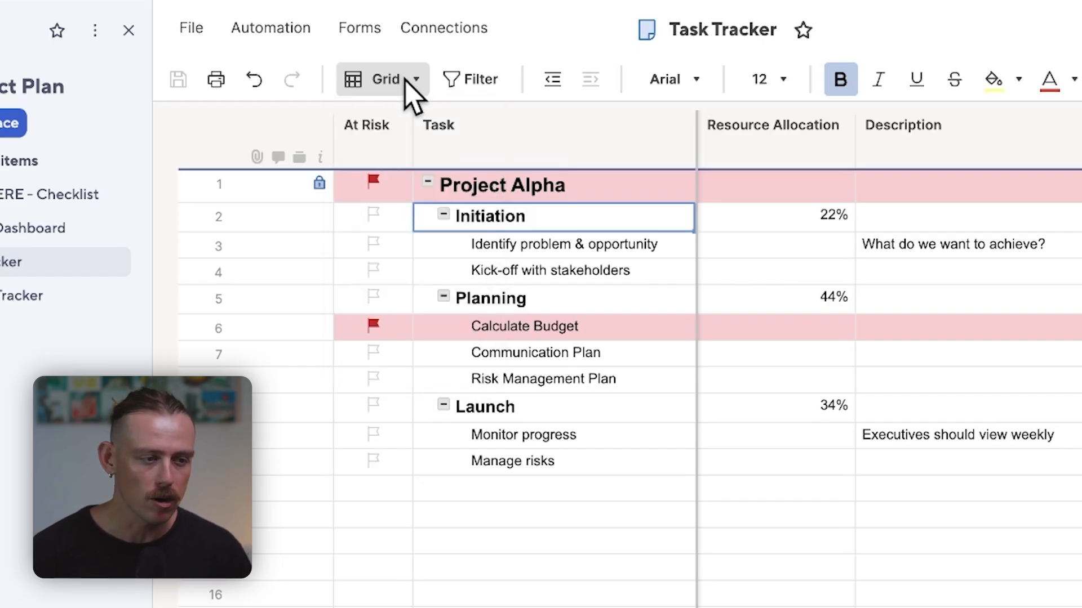
Step: Create a new form for the Task Tracker sheet and review its settings and the actions available for it in the workspace
click(366, 28)
click(479, 72)
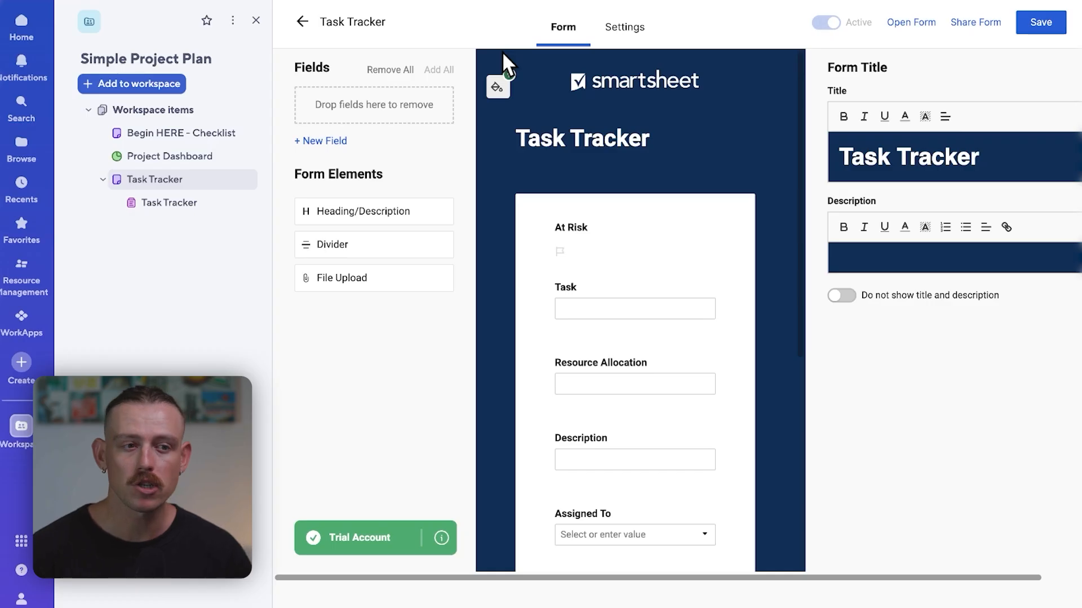
click(625, 31)
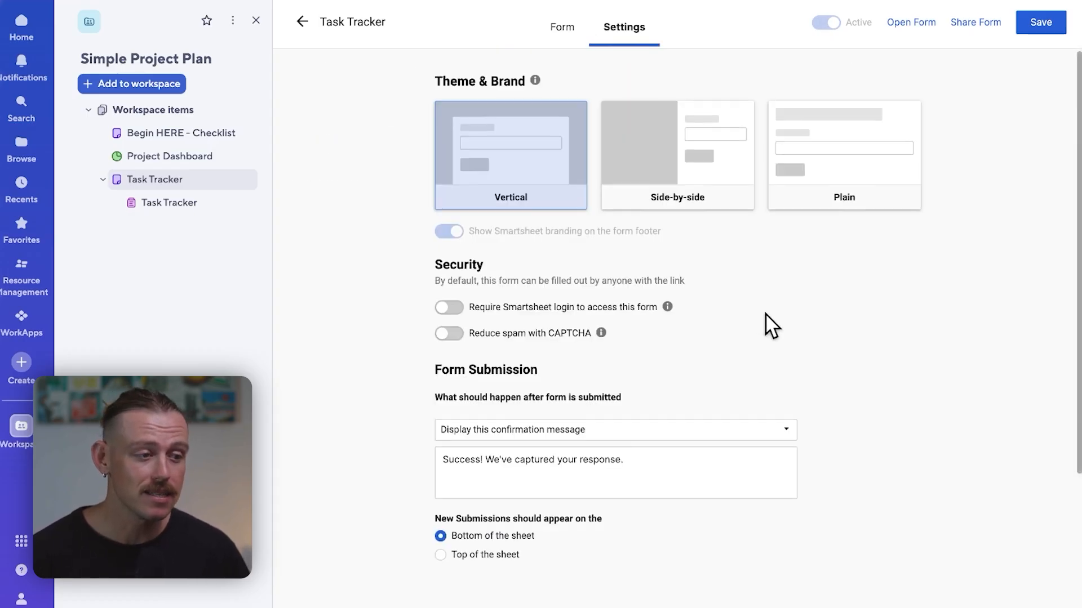
scroll(768, 324, down, 2)
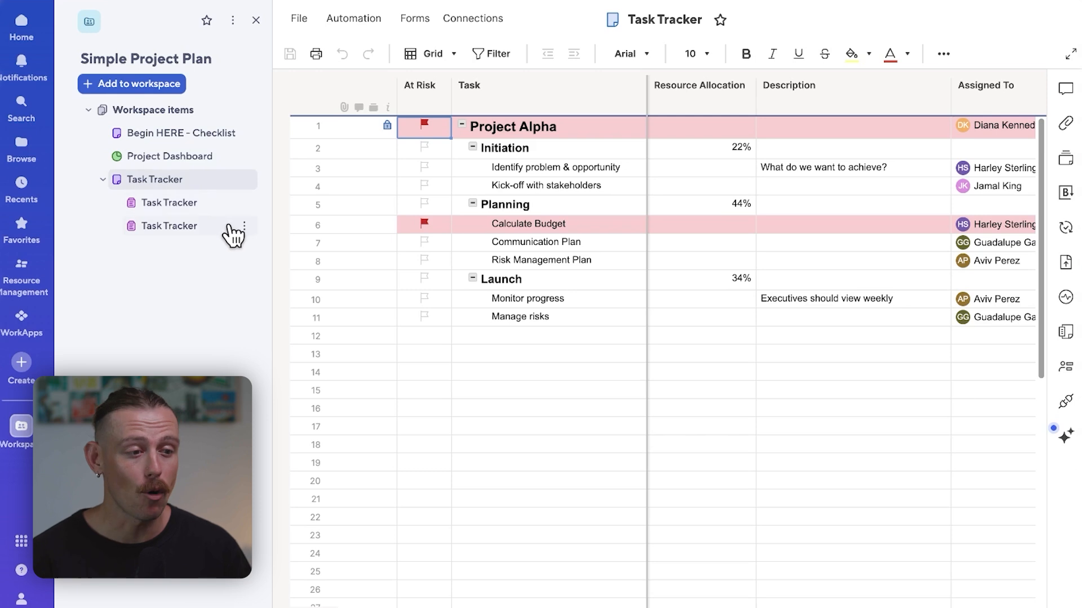
click(244, 226)
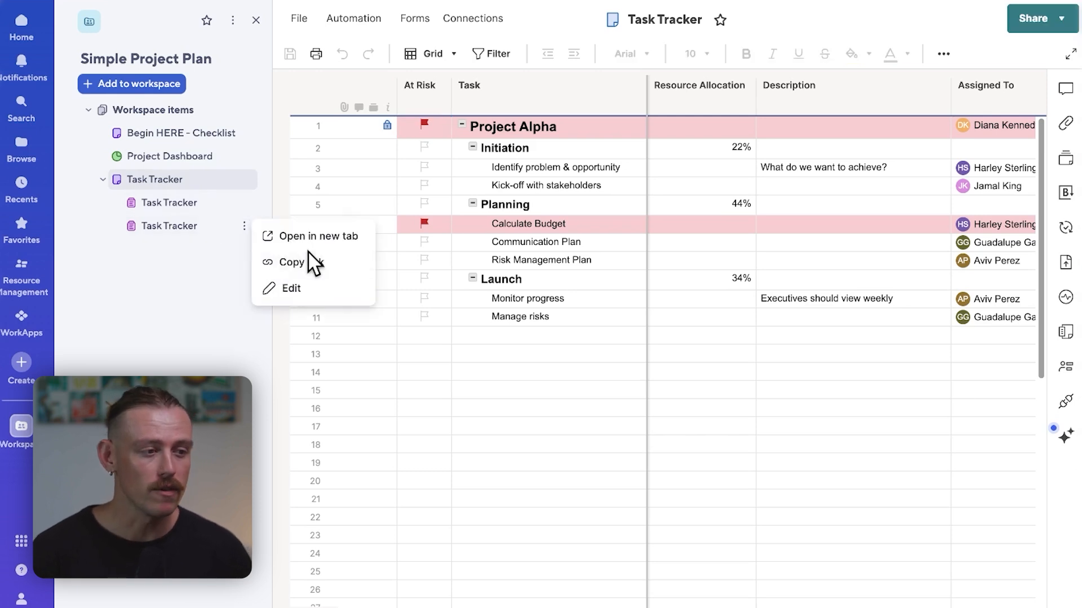
click(225, 249)
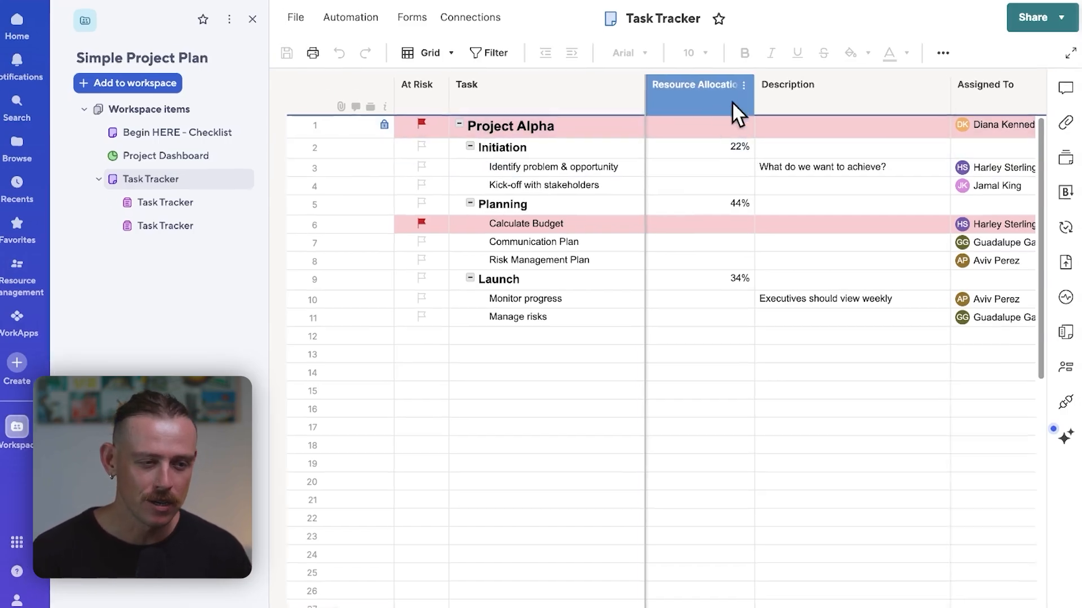
Step: Open the properties of the Resource Allocation column and review the available column types
click(743, 85)
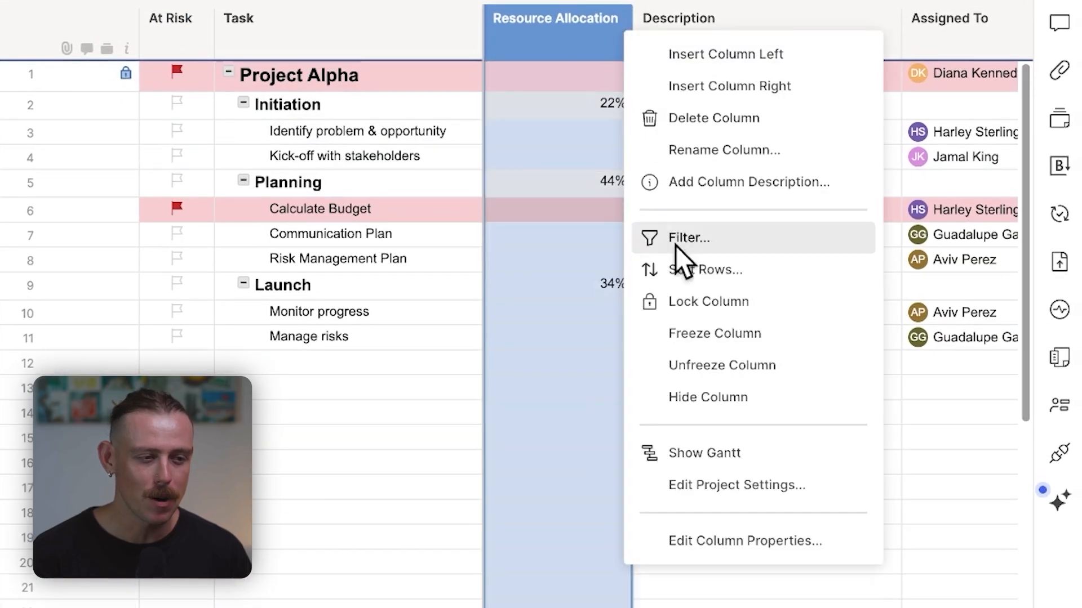
click(784, 538)
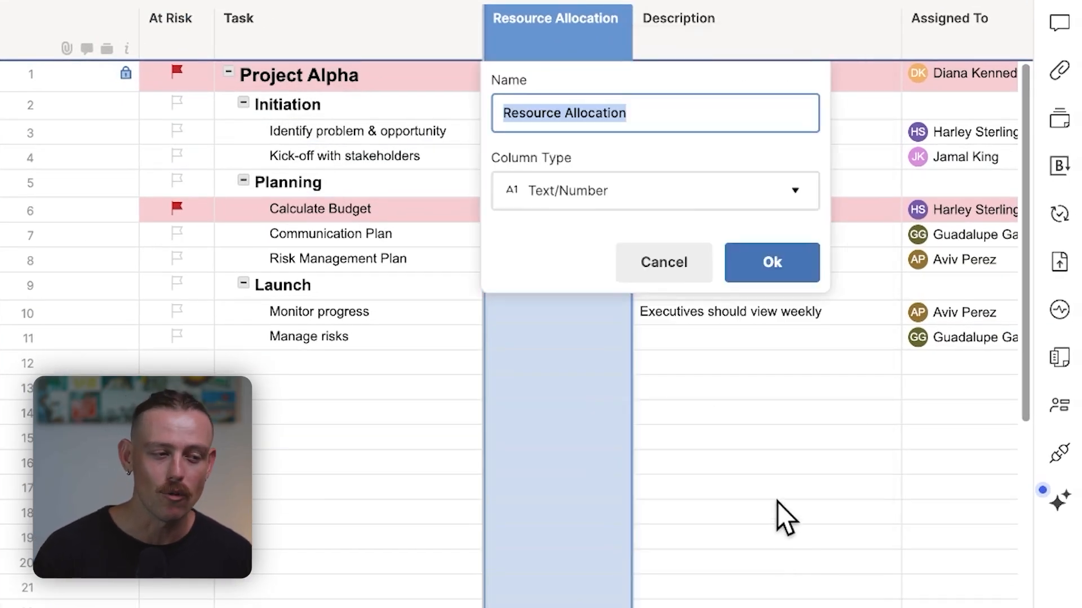
click(794, 200)
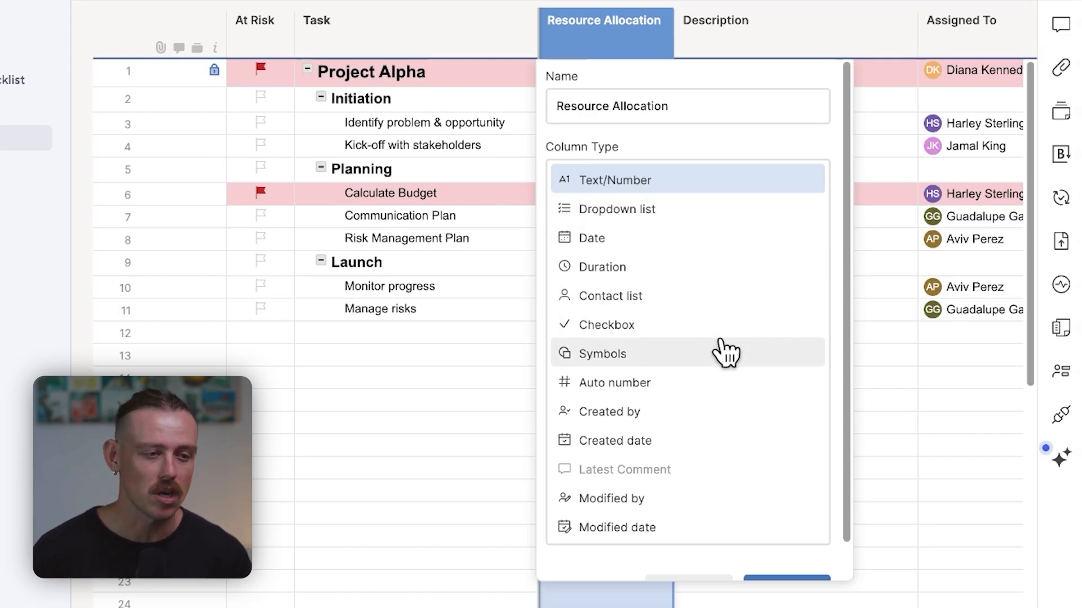
scroll(726, 352, down, 1)
scroll(727, 352, up, 1)
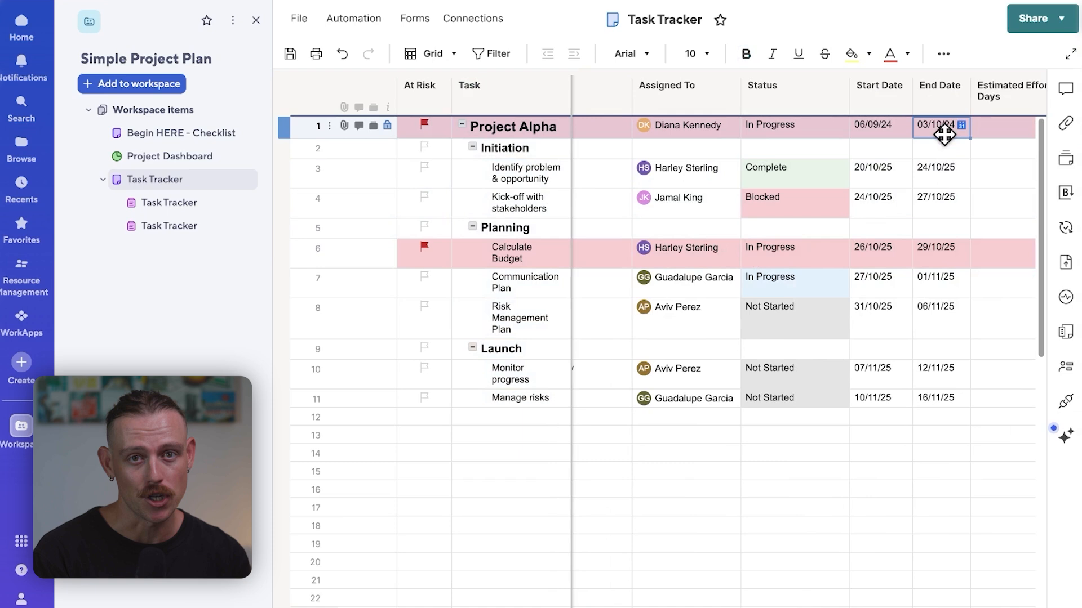
Step: Try to enter a NETDAYS formula in the End Date cell of the Project Alpha row, with [Due Date] as its first argument
text(=N)
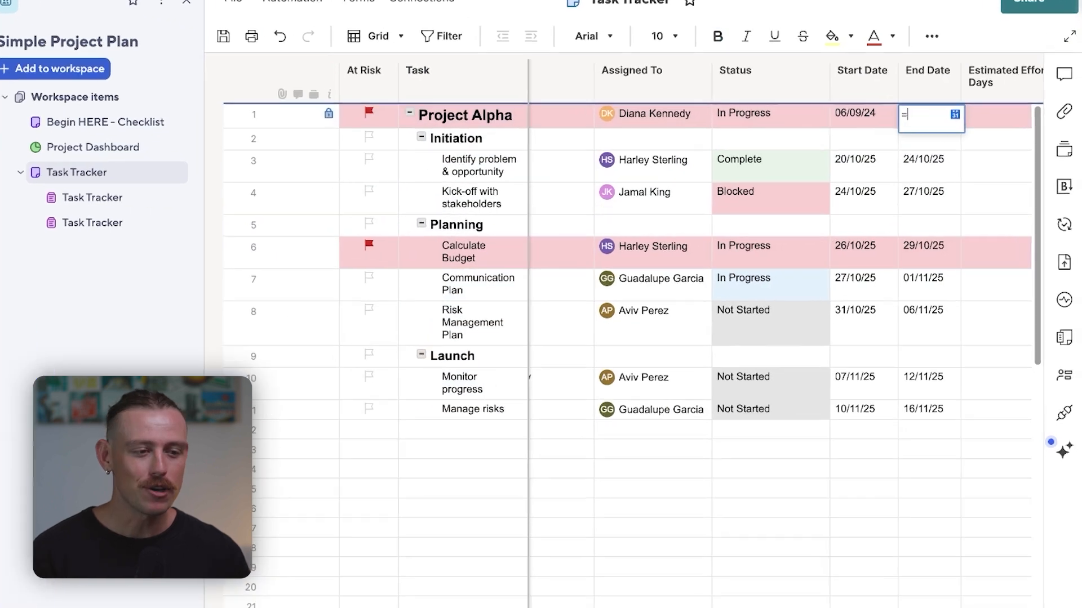
text(ETDAYS)
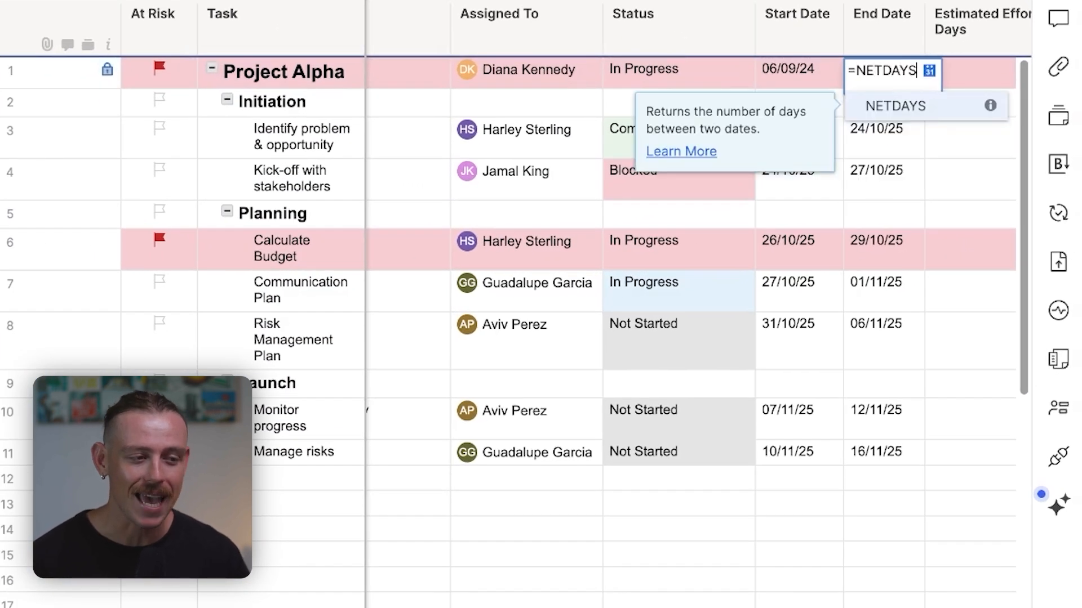
text(()
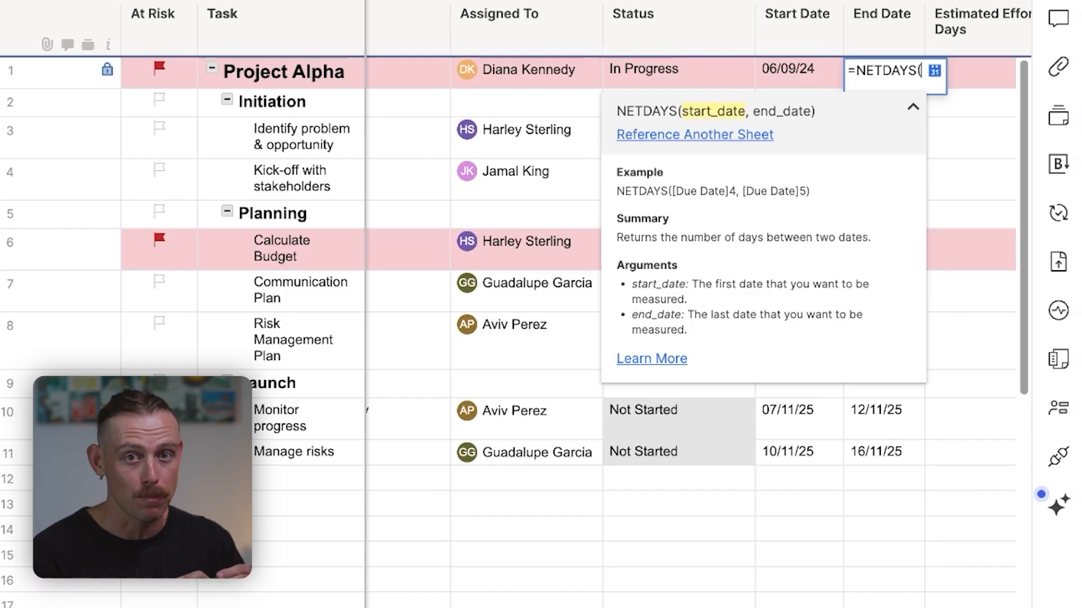
text([Due Date])
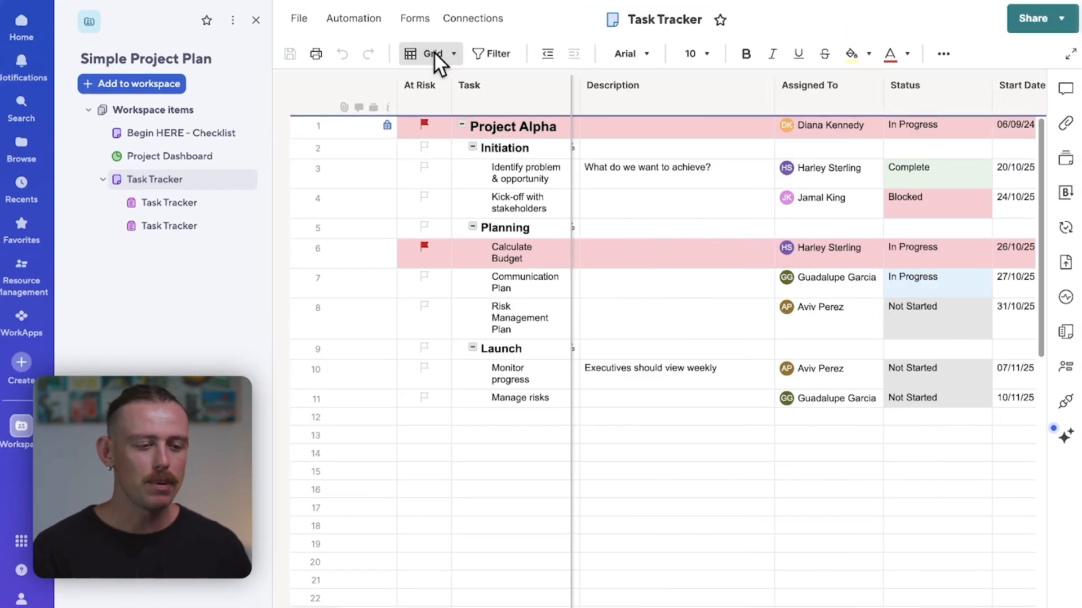
click(434, 53)
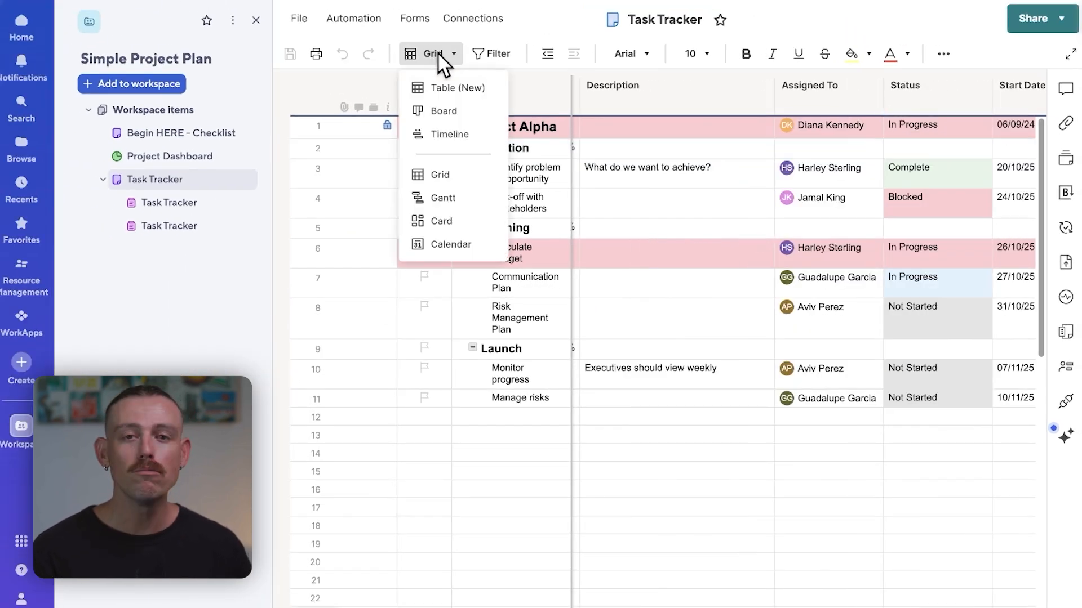
click(452, 58)
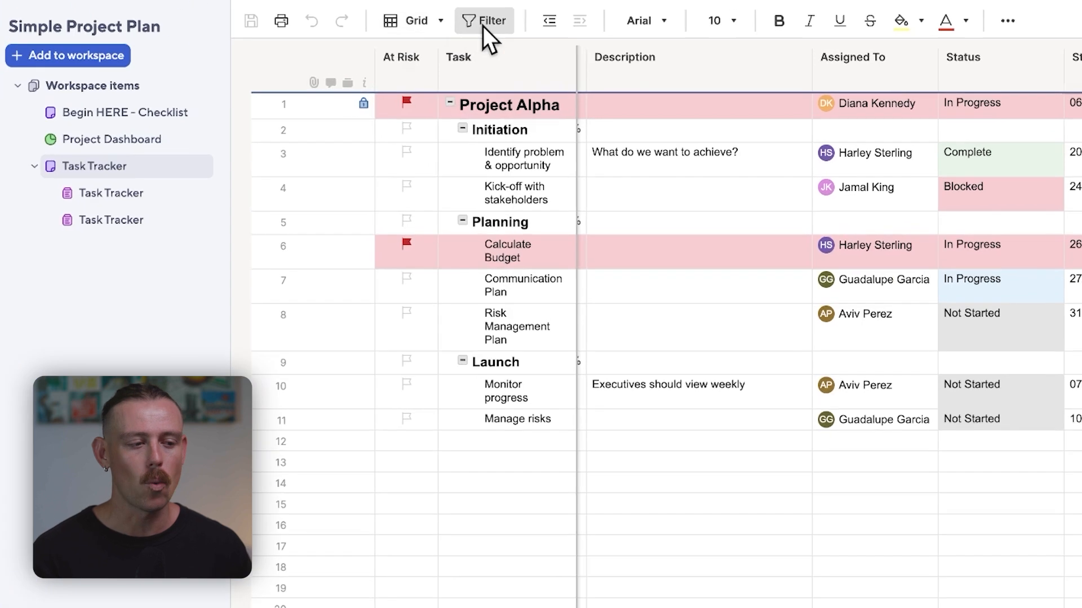
Step: Try to build a filter on the Task Tracker sheet where At Risk is checked, plus a second condition on Task
click(482, 26)
click(468, 300)
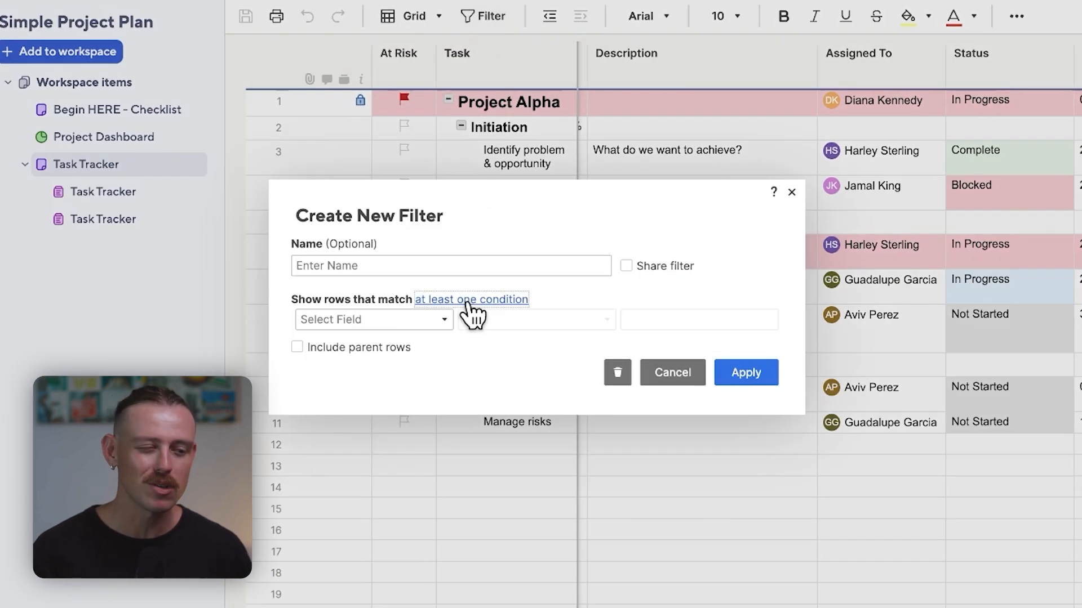
click(426, 319)
click(411, 356)
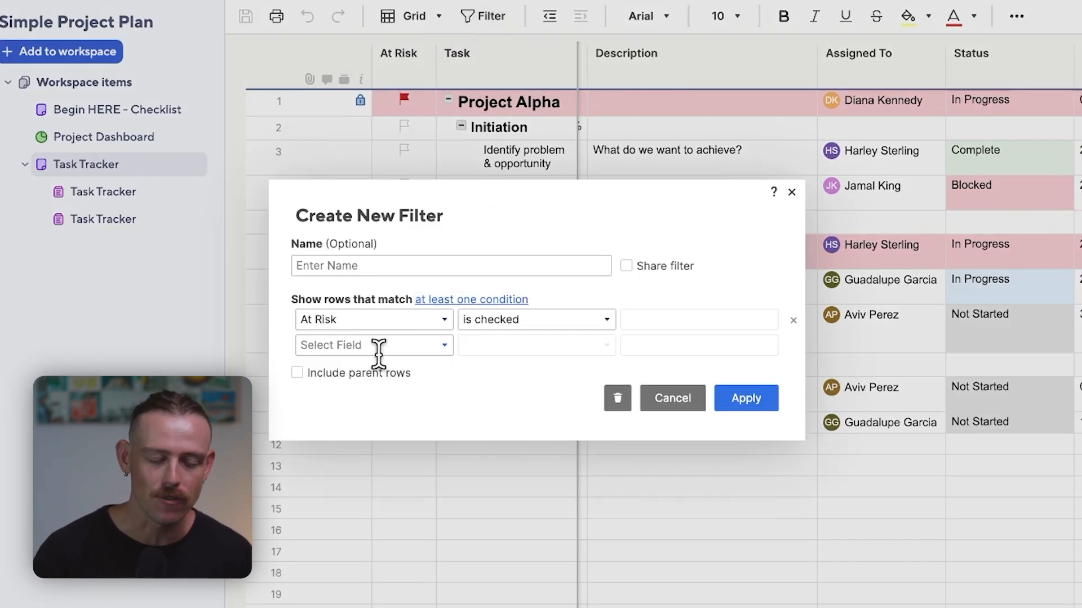
click(397, 345)
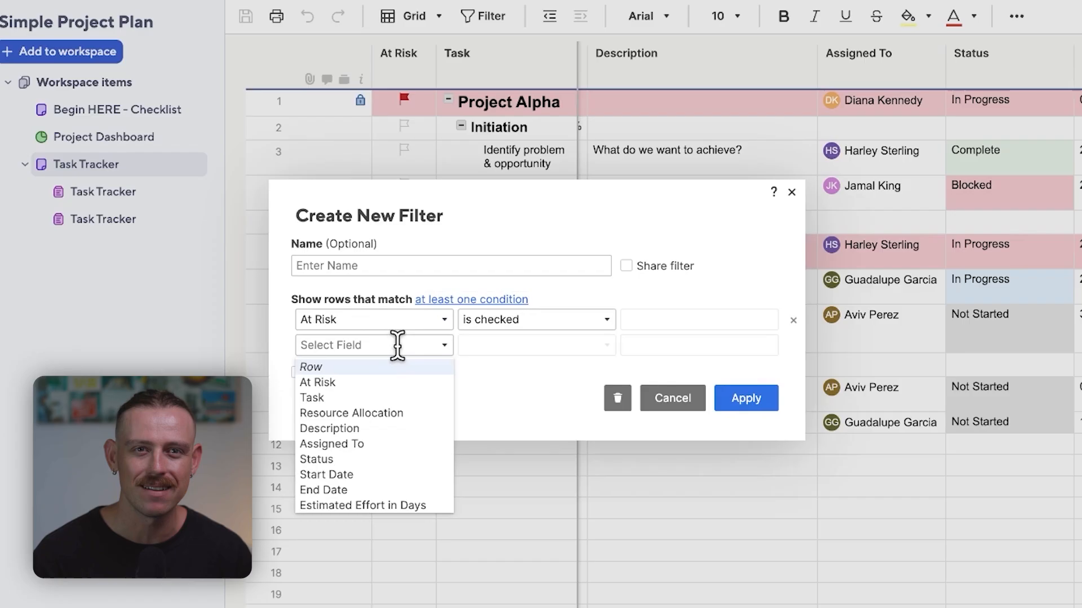
click(351, 400)
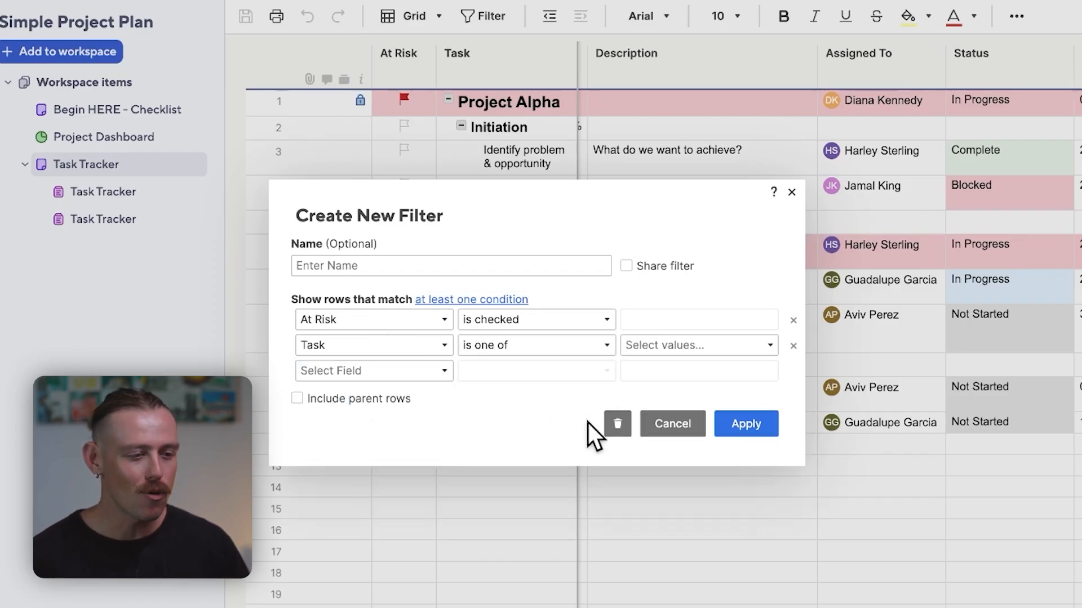
click(672, 424)
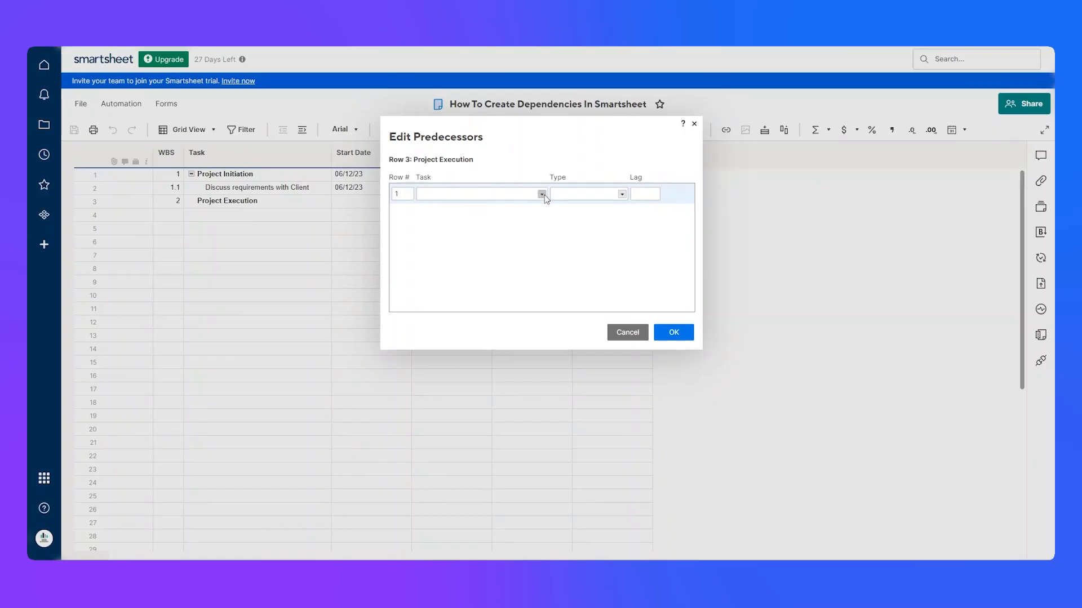
Step: Make Project Initiation a Finish-to-Start predecessor of Project Execution, and open the start date calendar of Discuss requirements with Client
click(541, 193)
click(479, 214)
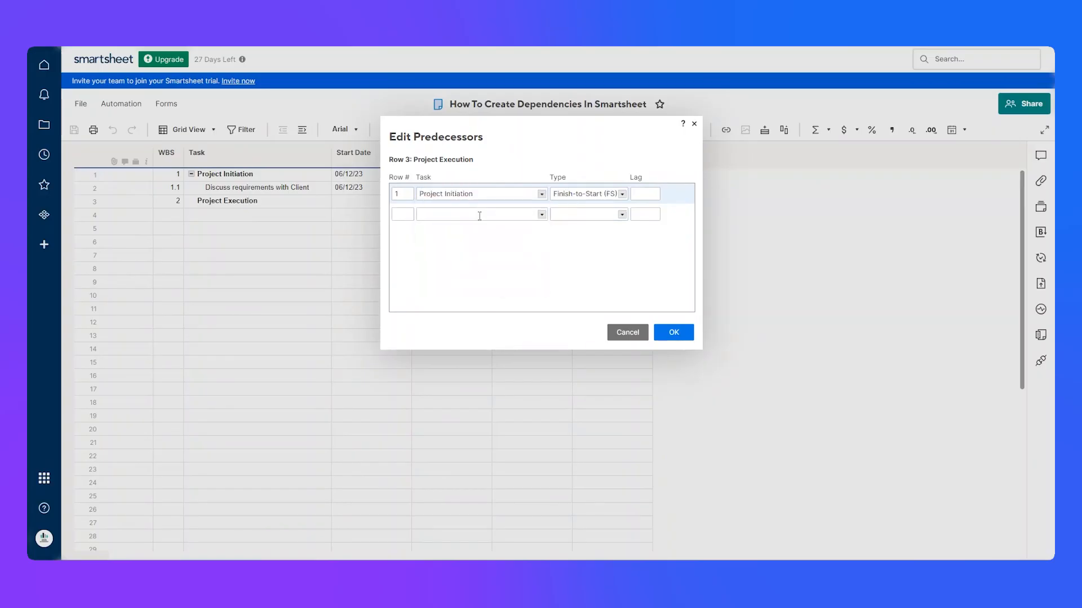
click(622, 194)
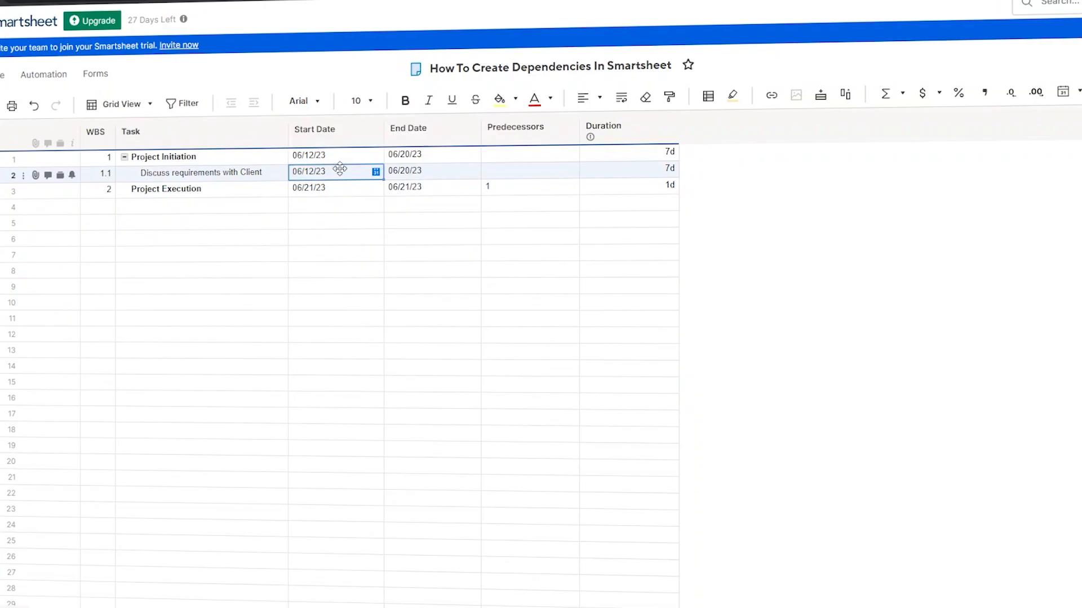
click(376, 171)
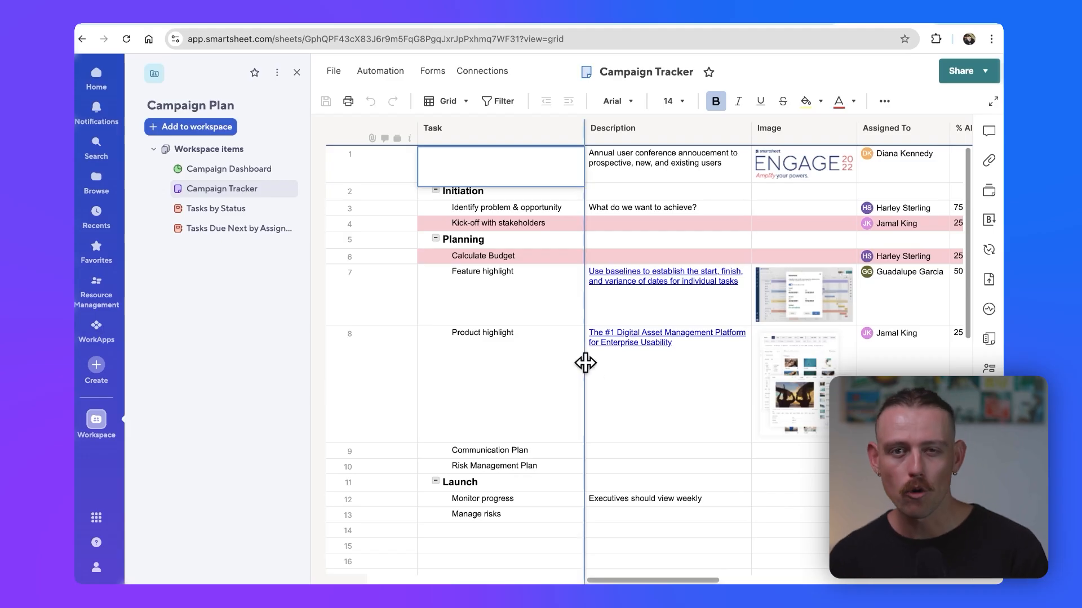
Step: Open the automation template gallery of the Campaign Tracker sheet and review the notification, document generation, sheet-to-sheet and approval templates
click(391, 73)
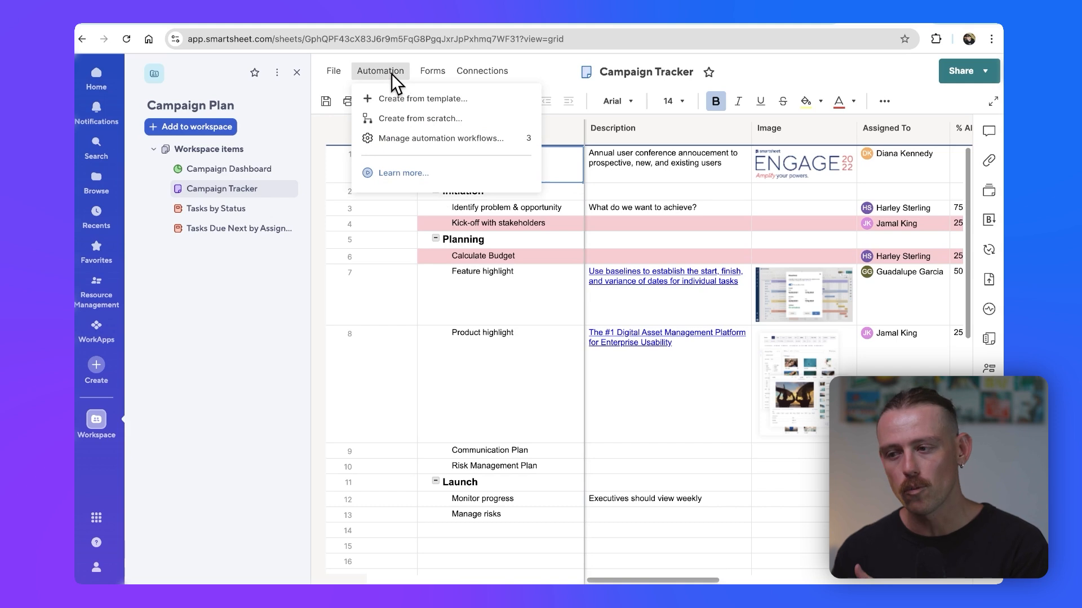
click(506, 99)
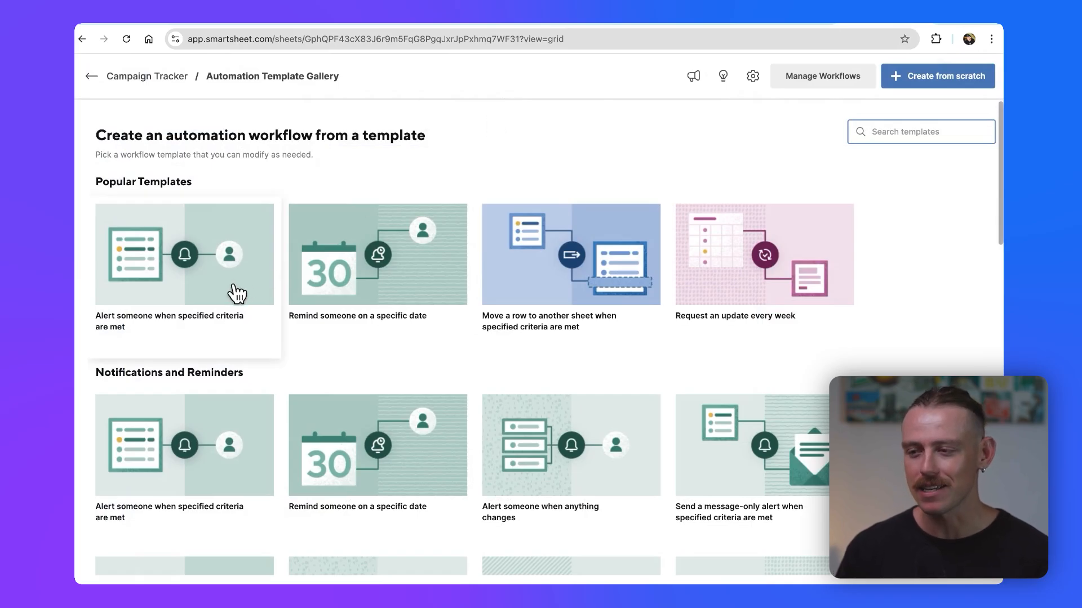
scroll(237, 293, down, 3)
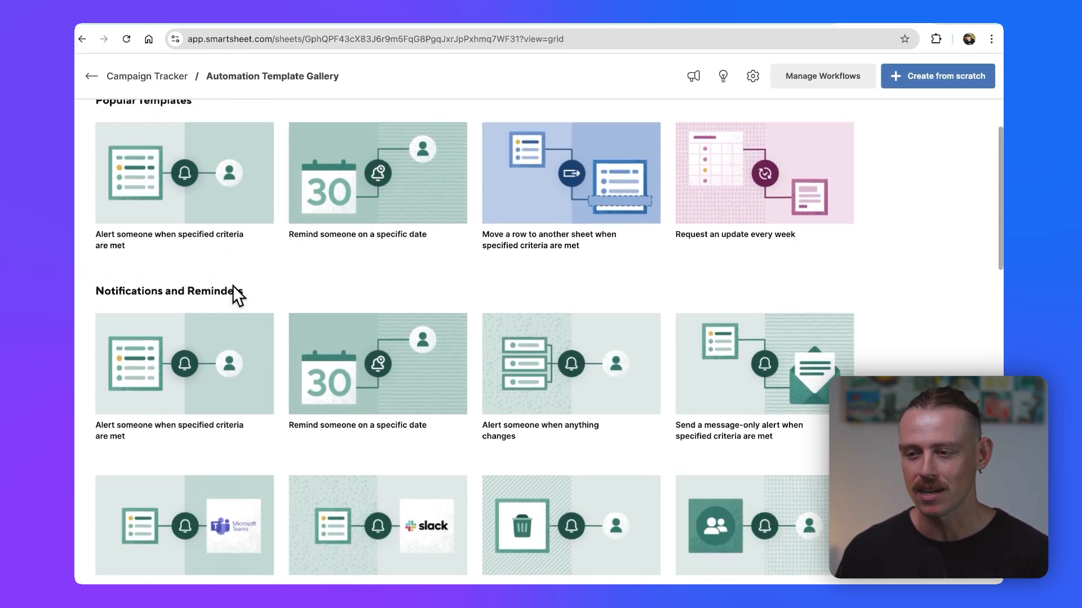
scroll(235, 293, down, 1)
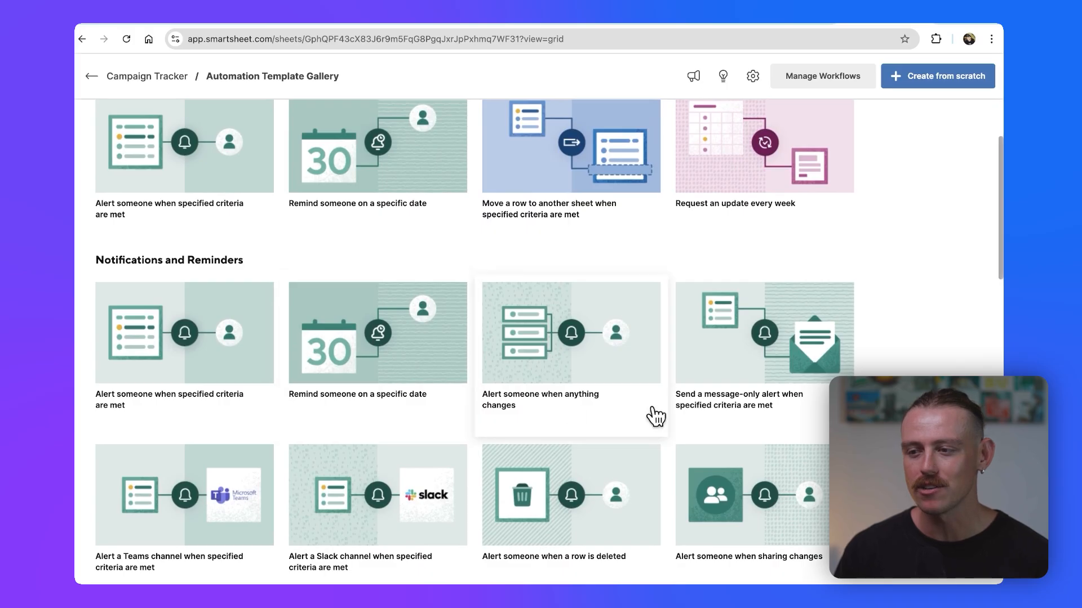
scroll(718, 413, down, 5)
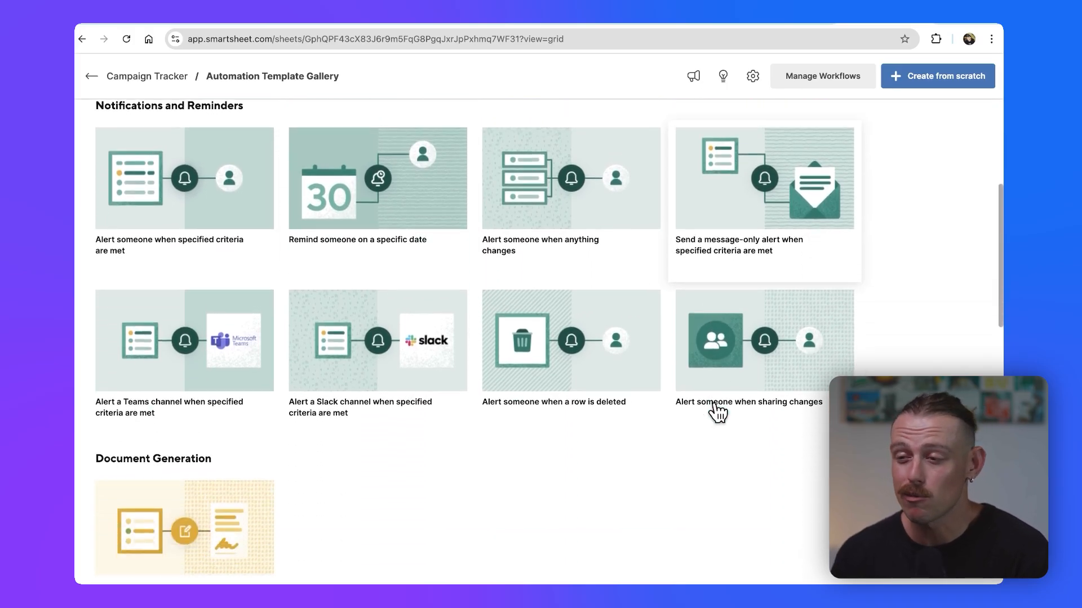
scroll(717, 413, down, 5)
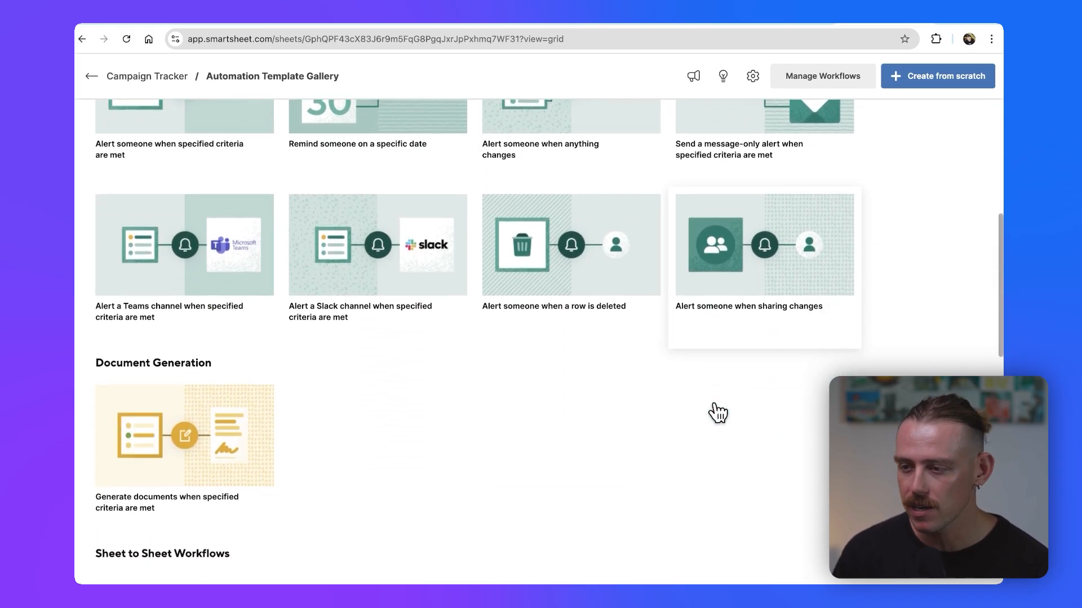
scroll(163, 431, down, 6)
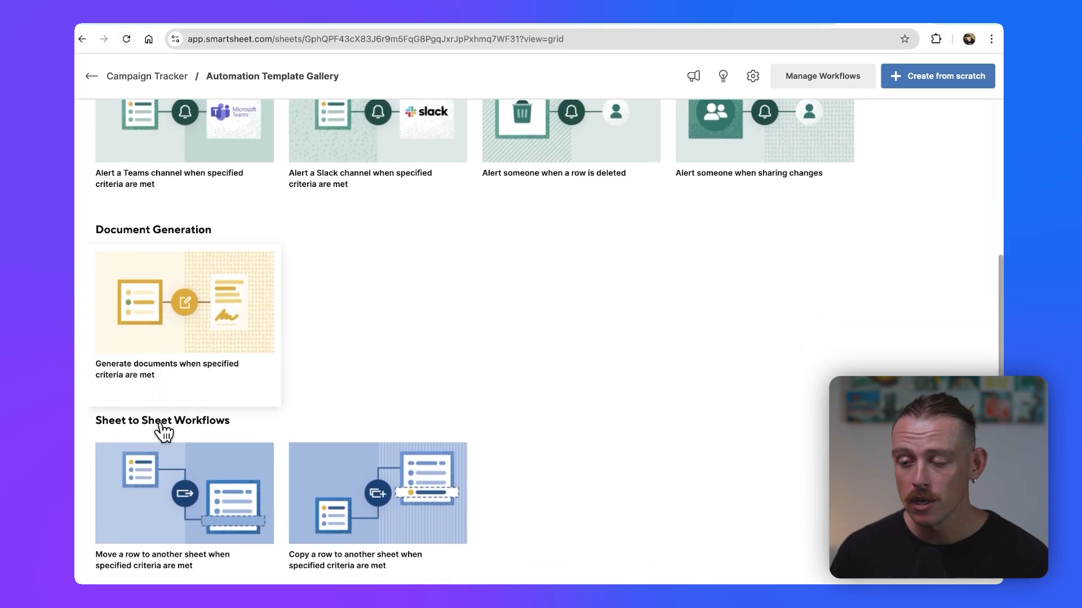
scroll(163, 431, down, 7)
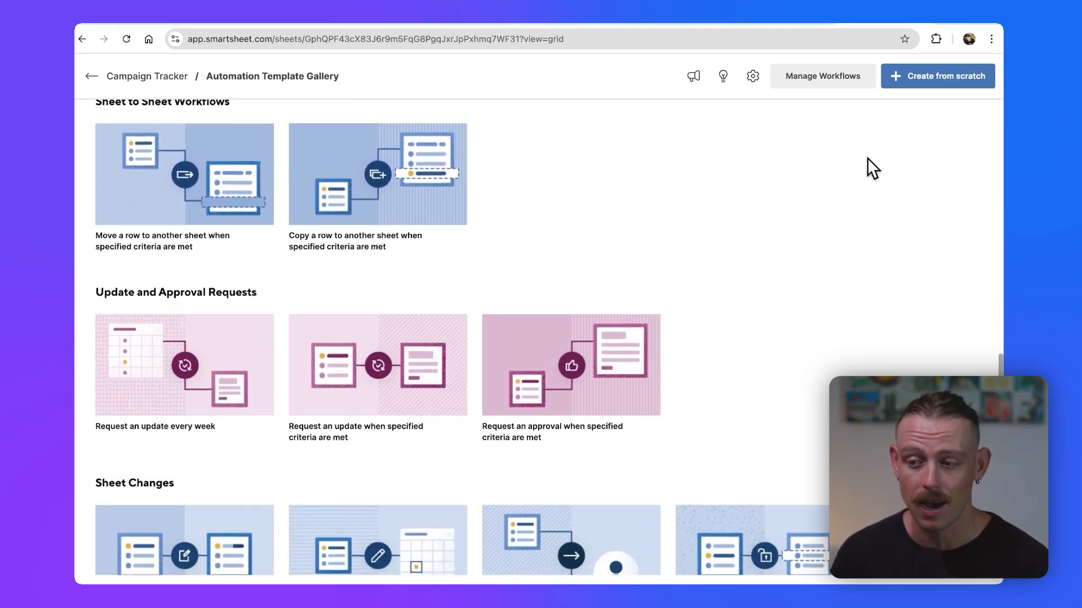
Step: Start an automation workflow from scratch and add a condition that filters rows by the Task field
click(944, 78)
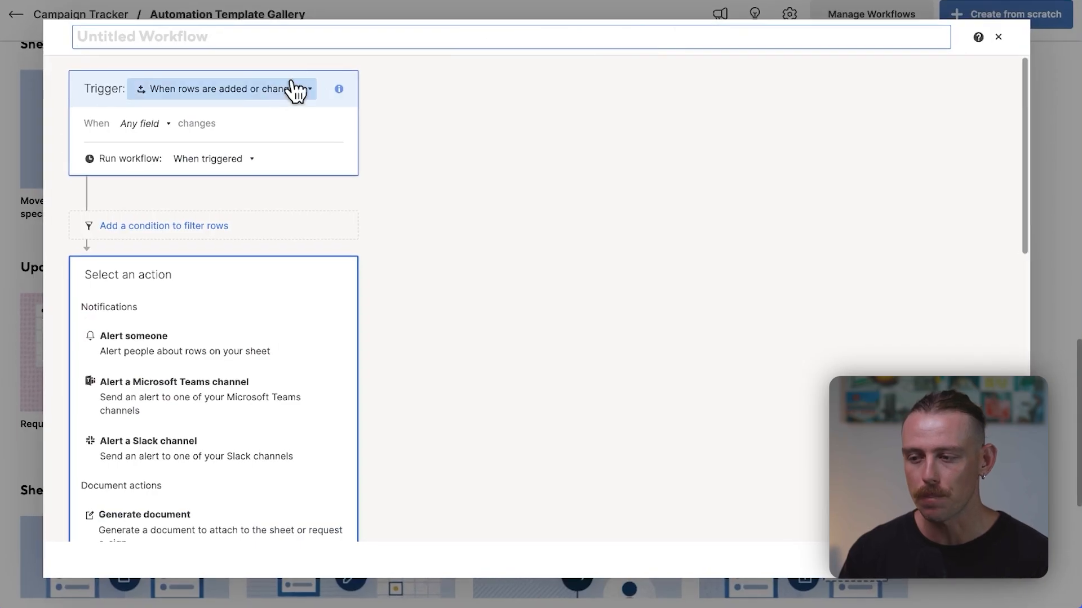
click(269, 94)
click(269, 95)
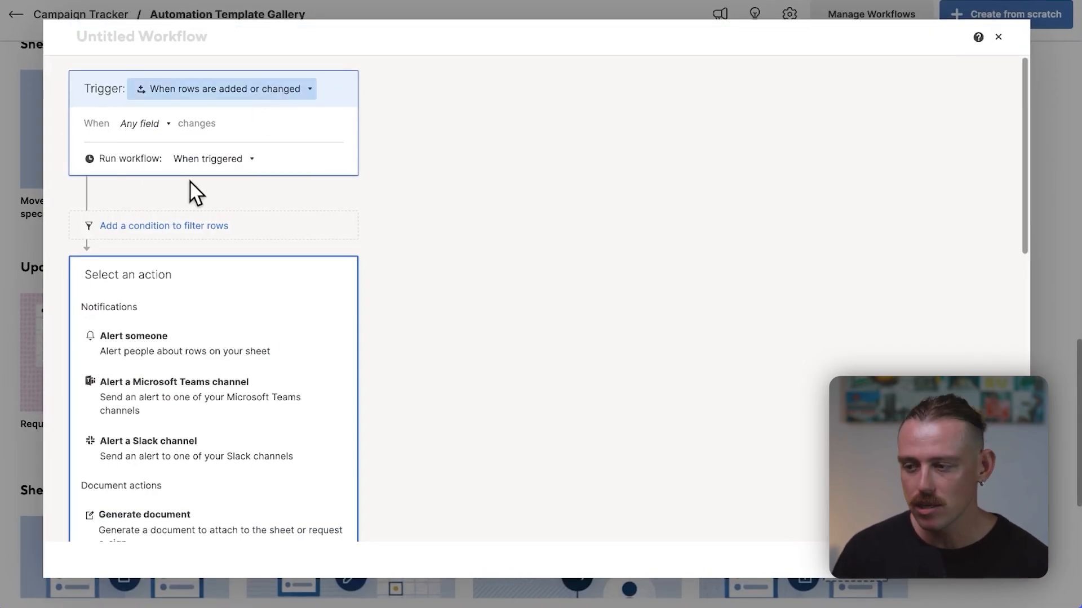
click(153, 227)
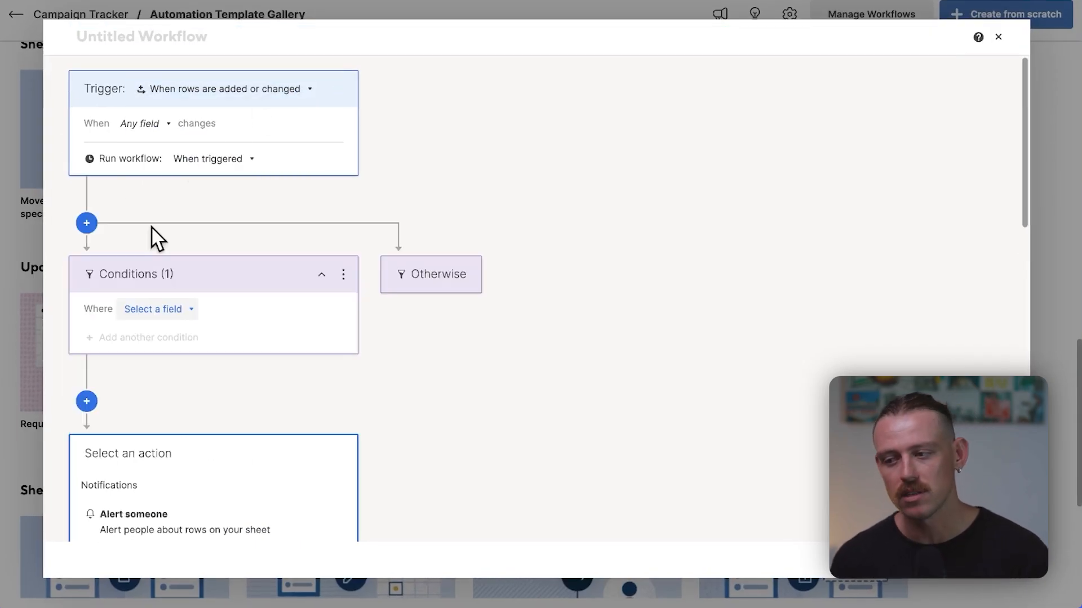
click(175, 311)
click(171, 335)
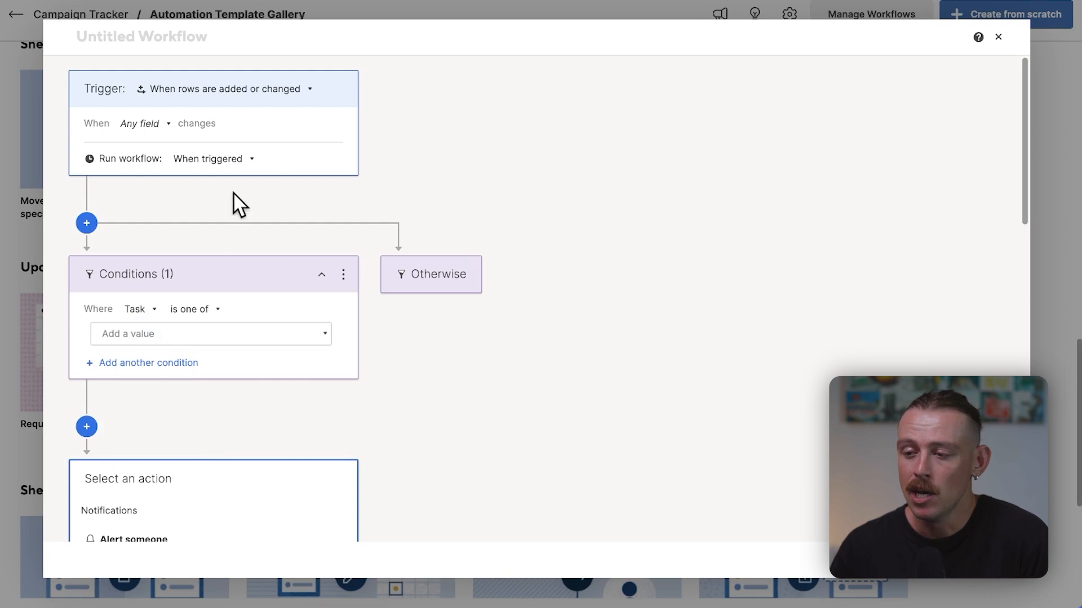
Step: Review how often the workflow can run and which notification, document, update and approval actions it offers
click(241, 160)
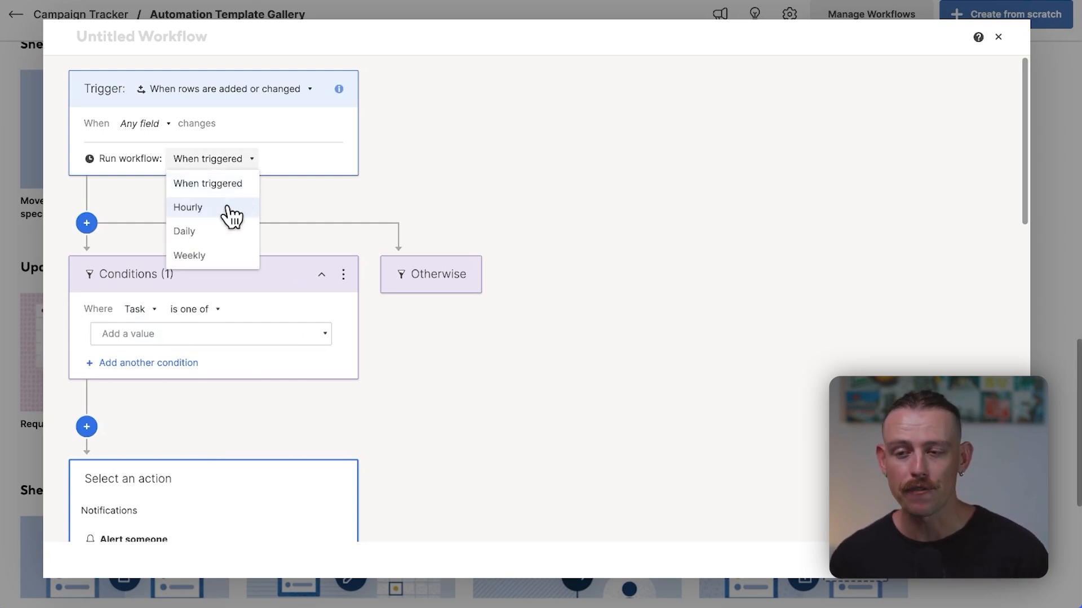
click(292, 212)
scroll(288, 198, down, 4)
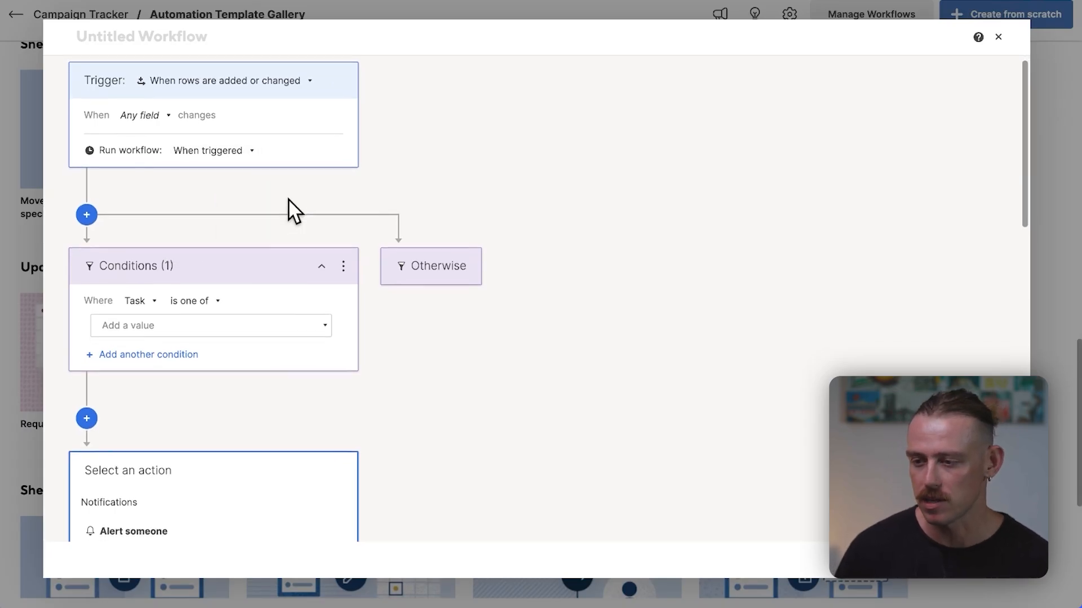
scroll(231, 361, down, 3)
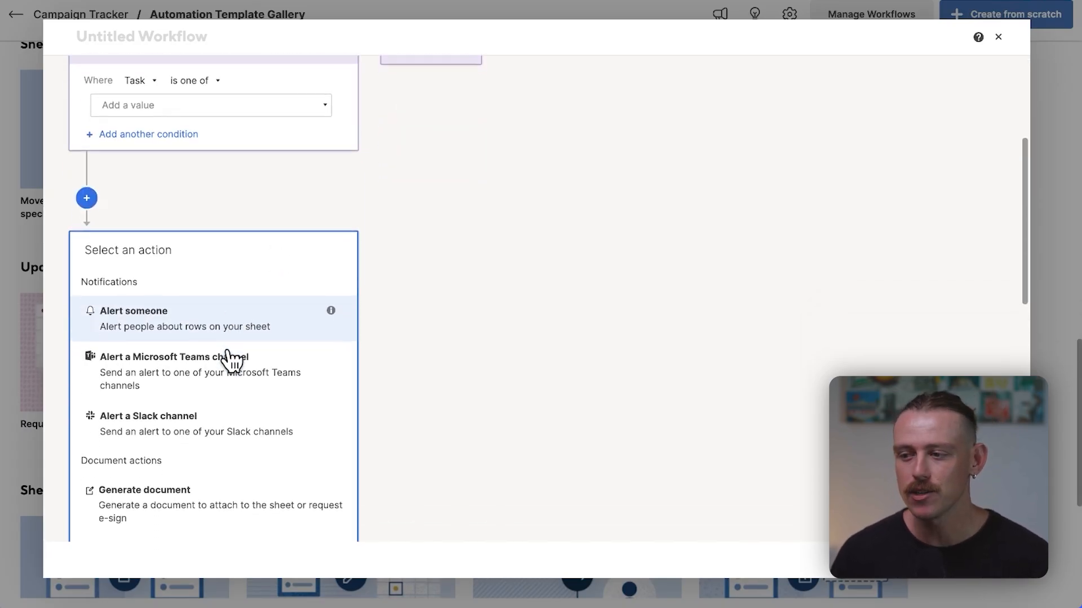
scroll(231, 360, down, 4)
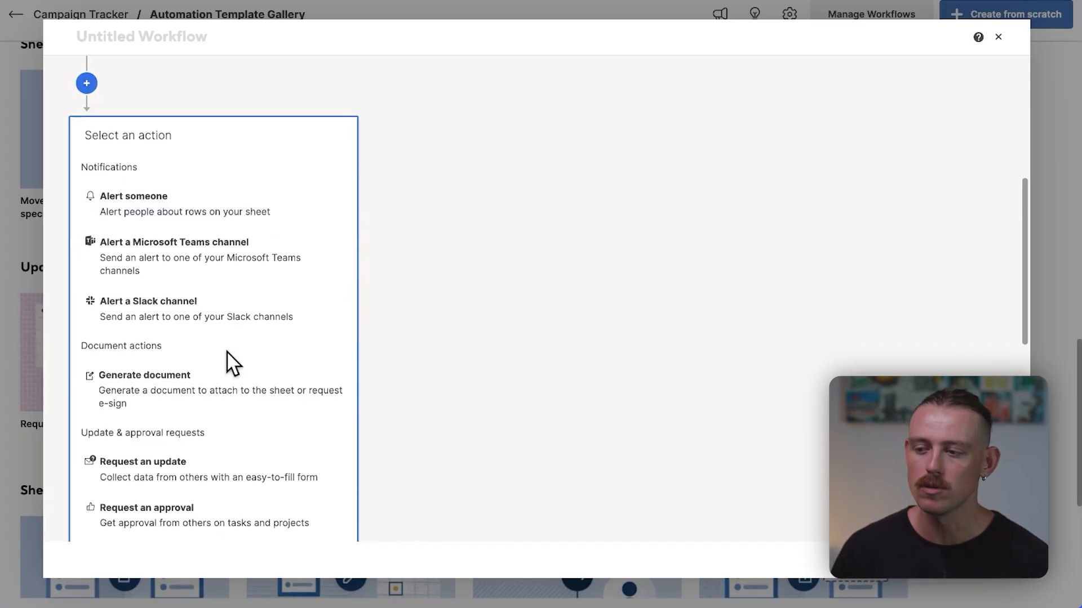
scroll(231, 361, down, 6)
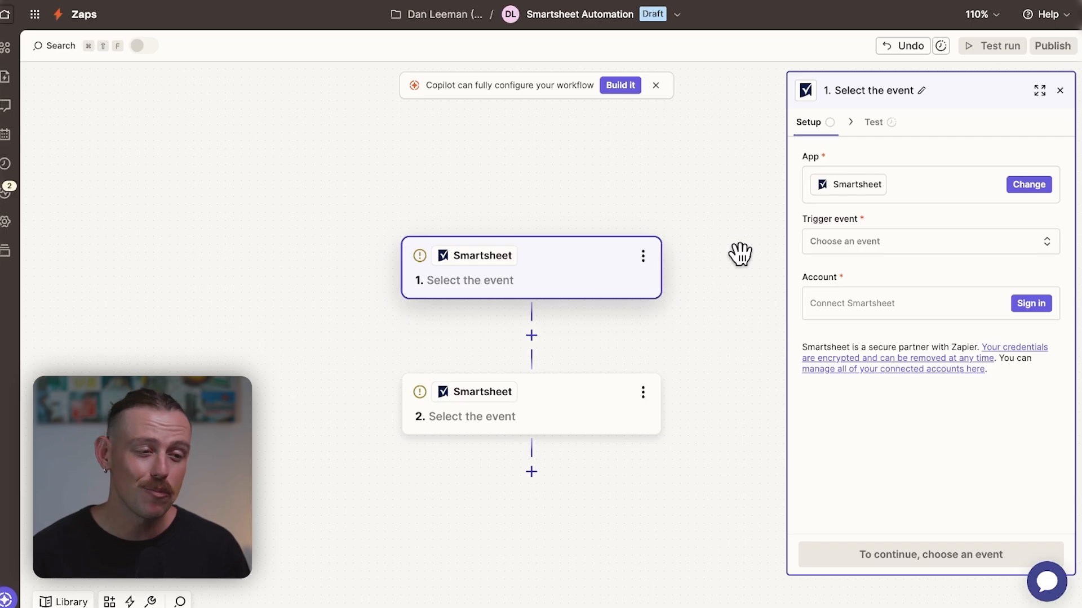
Step: Switch to the Smartsheet Automation Zap in Zapier and review the Smartsheet trigger events and action events
click(906, 252)
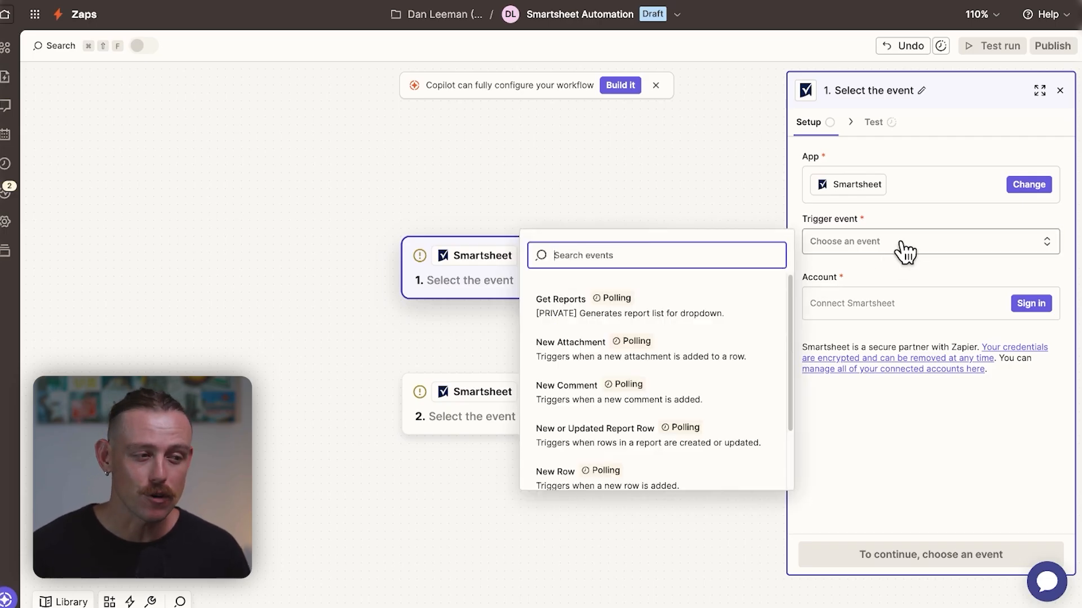
scroll(717, 347, down, 3)
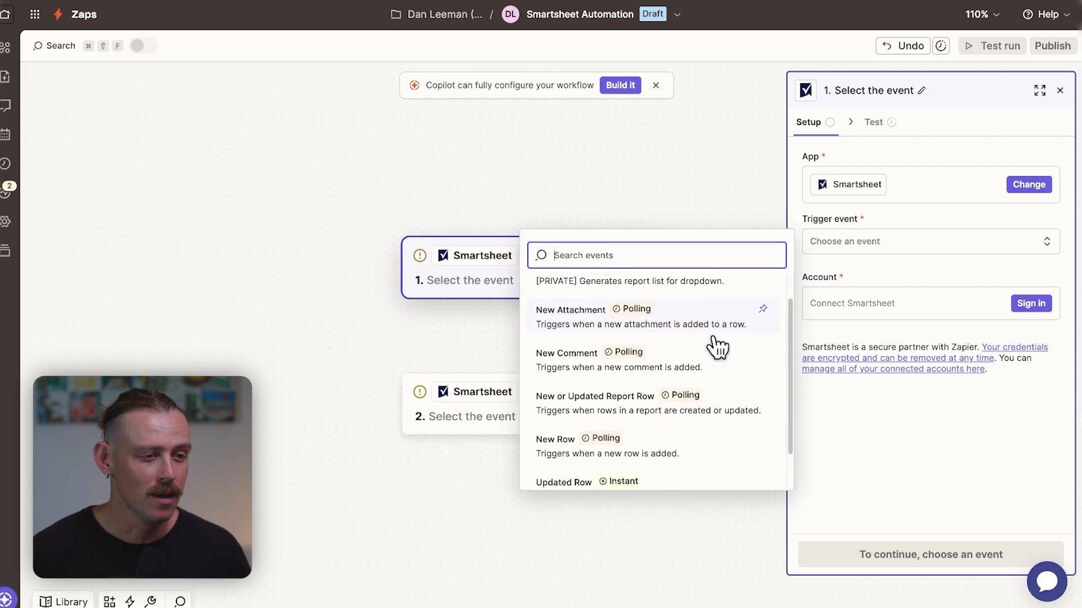
click(510, 417)
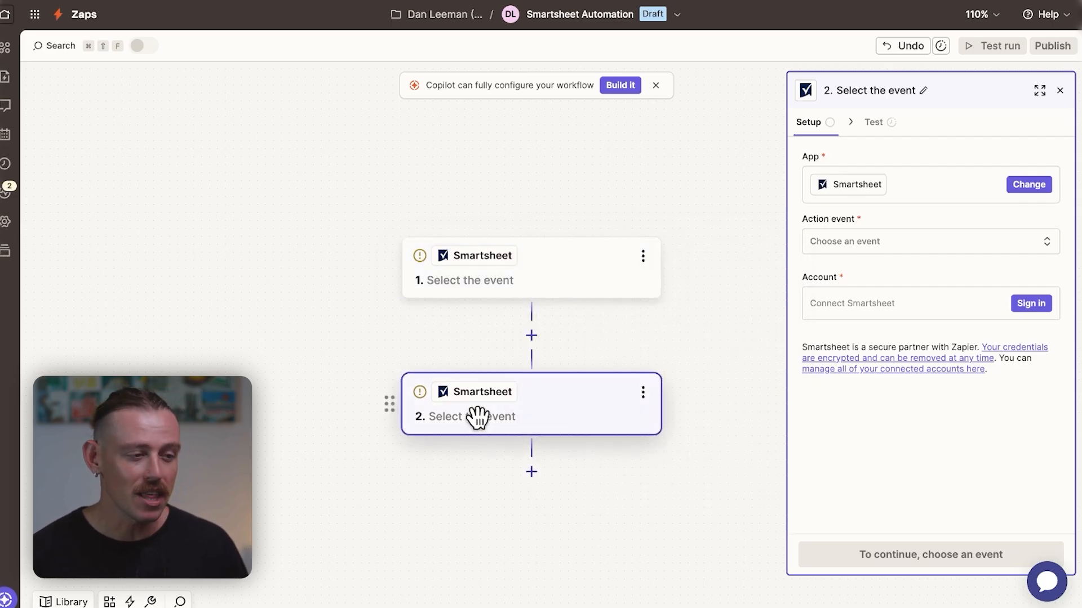
click(901, 244)
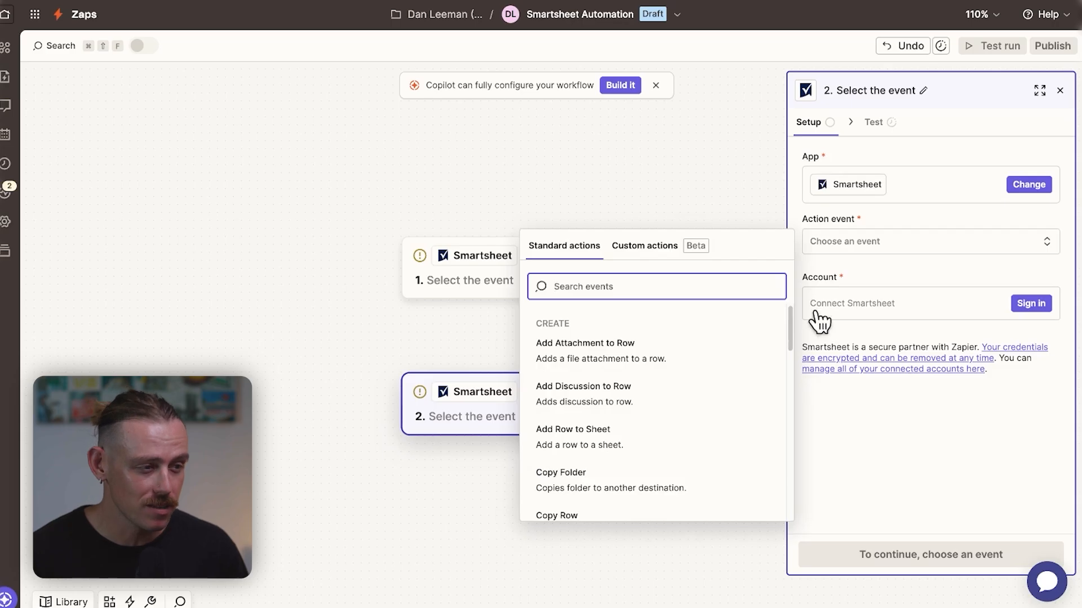
drag(789, 330, 785, 359)
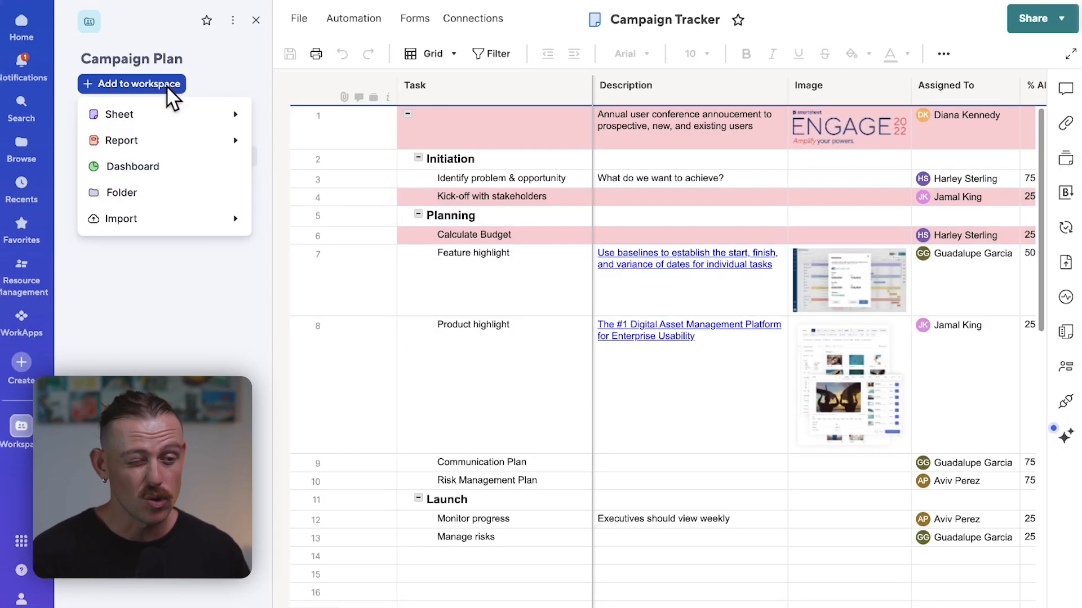
Step: Return to Smartsheet and review the sheet views and report types that can be added to the Campaign Plan workspace
mouse_move(177, 118)
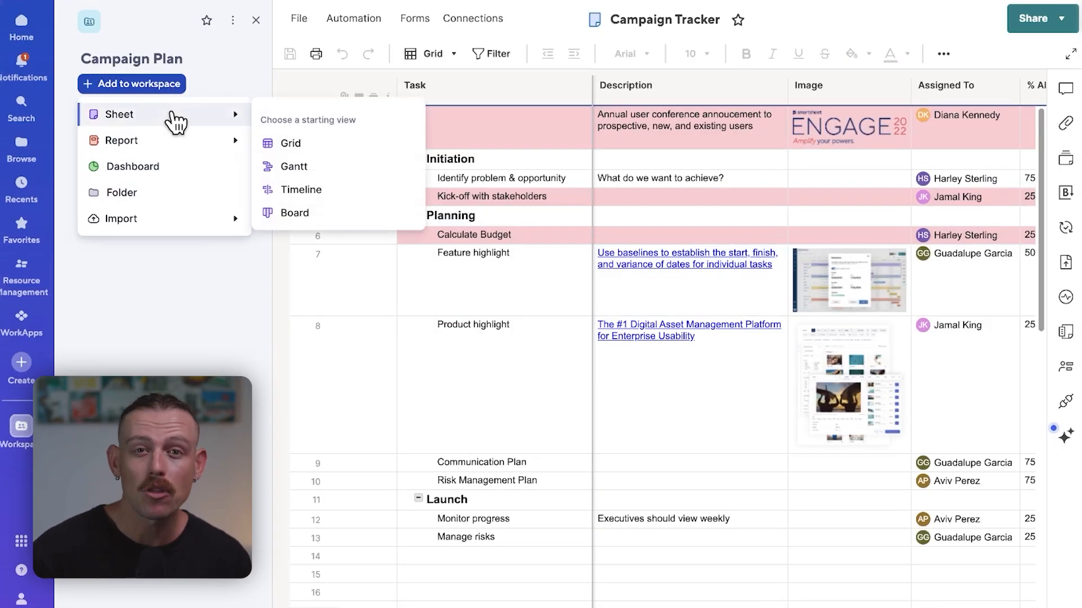
mouse_move(171, 148)
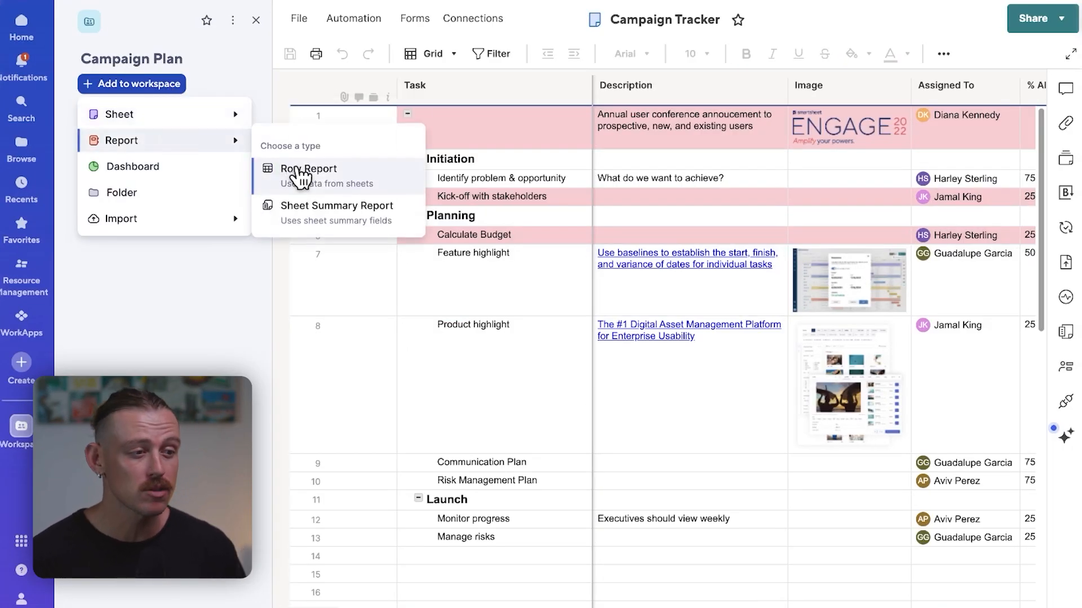
click(367, 214)
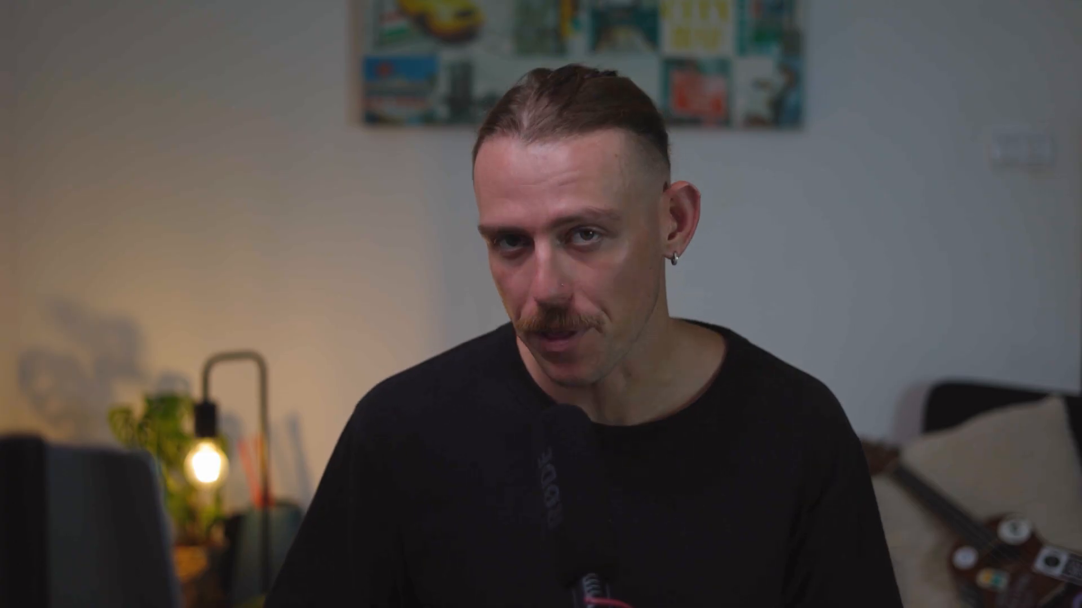
Step: Create a new report named Sales Rollup in the Grouping and Summary workspace
click(898, 93)
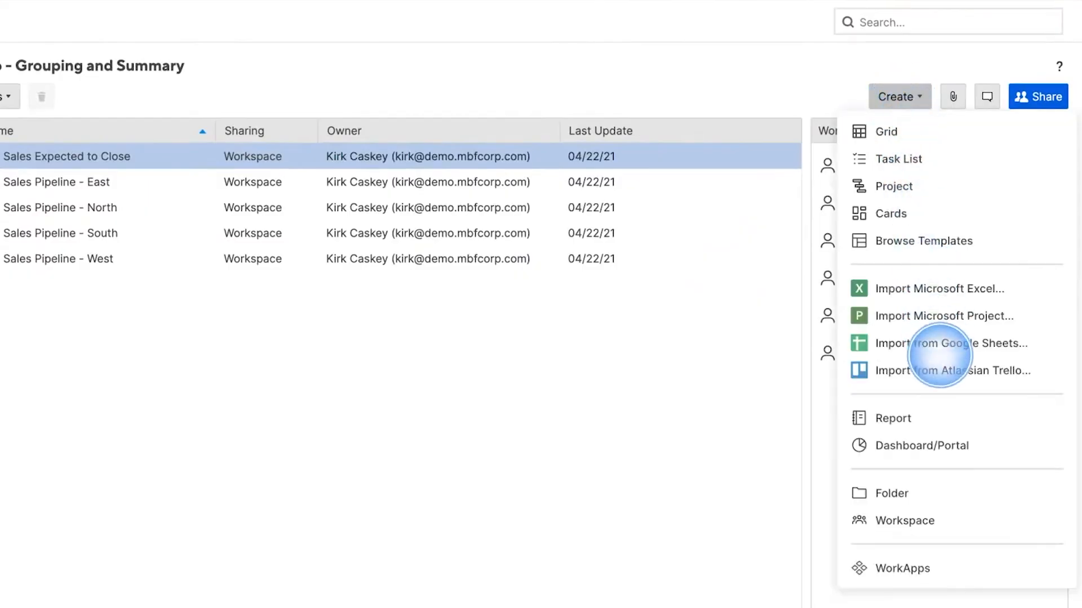
click(949, 418)
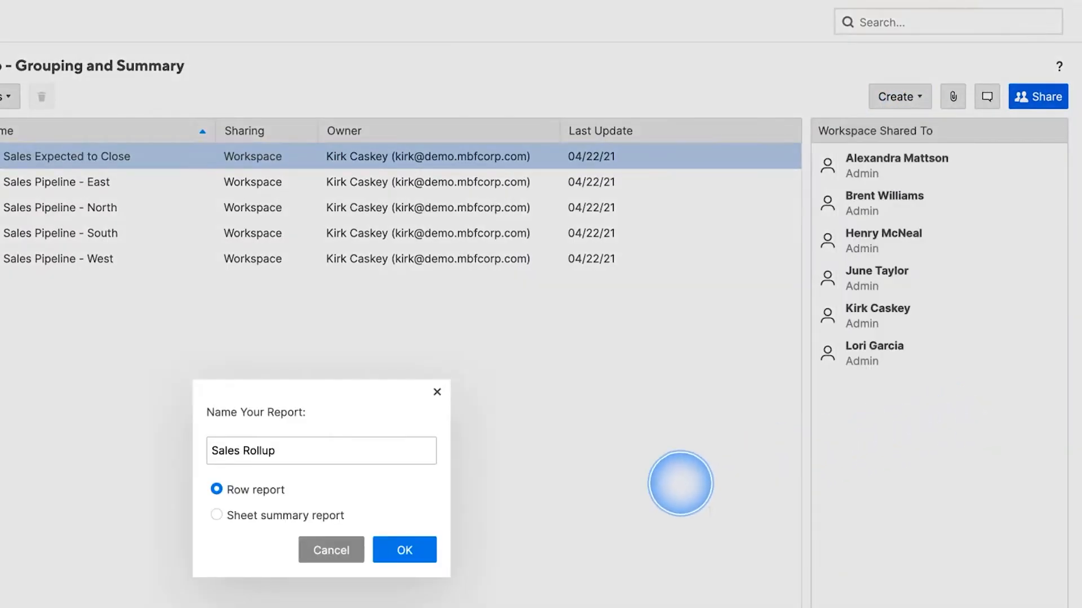
click(403, 551)
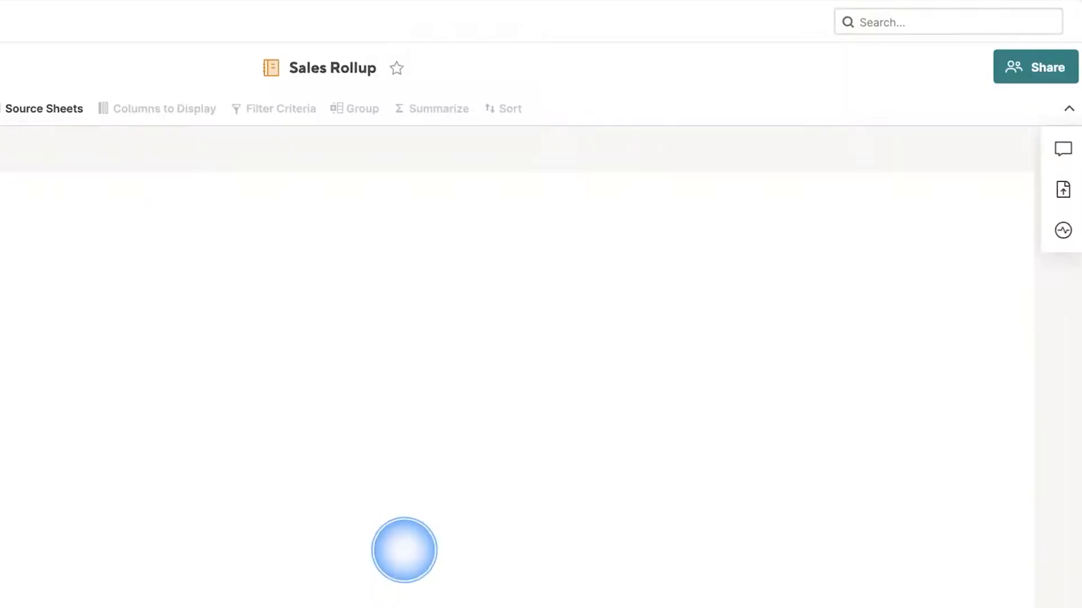
Step: Use all Sales Pipeline sheets as the report's sources and display the Sheet Name, Rep, Territory, Status, Quoted Price and Probability columns
click(39, 109)
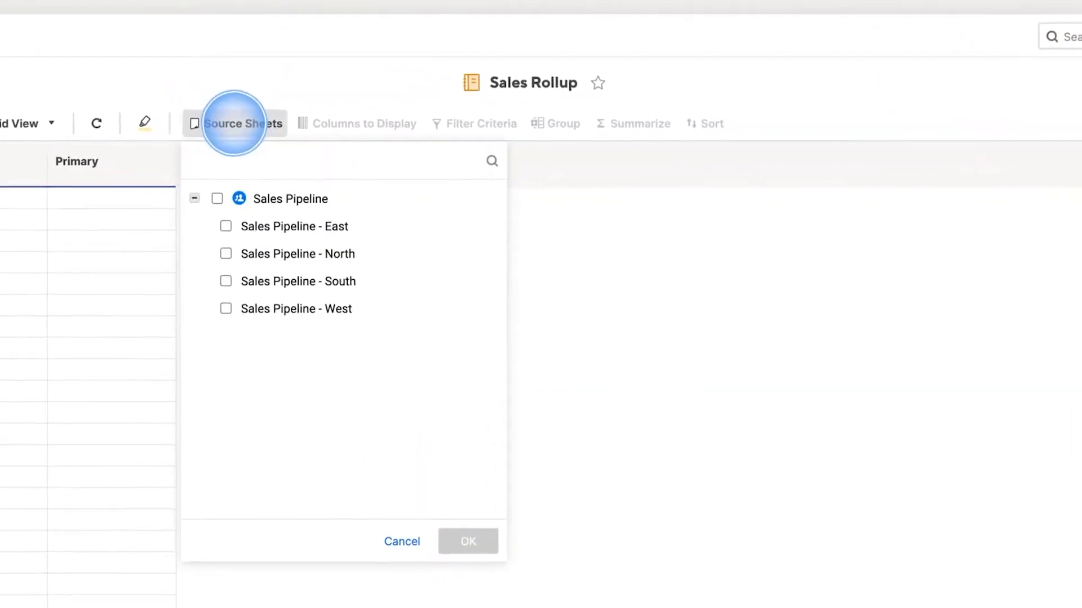
click(217, 199)
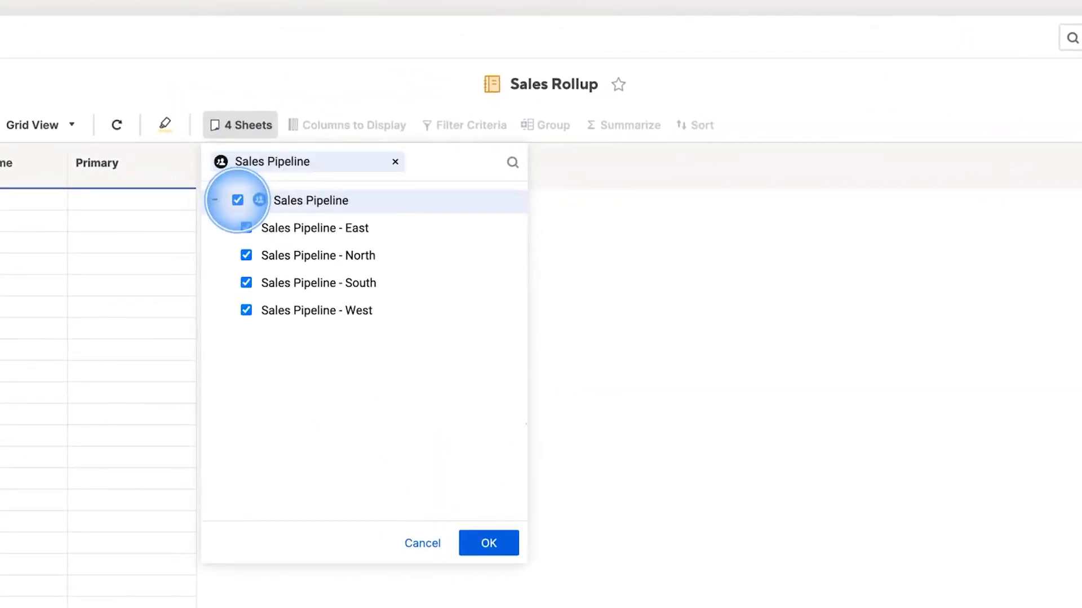
click(304, 345)
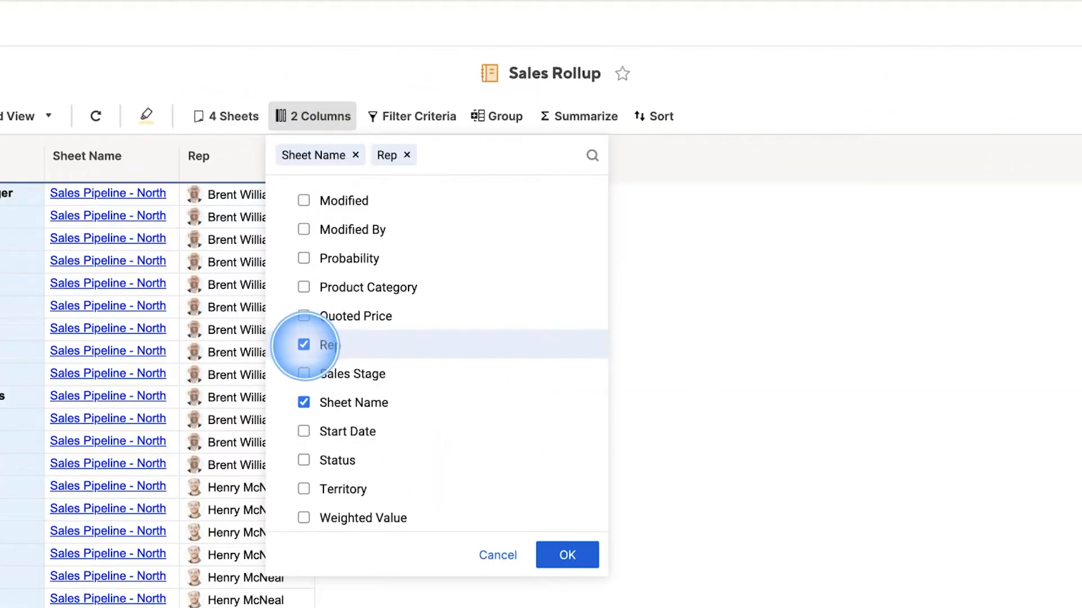
click(304, 489)
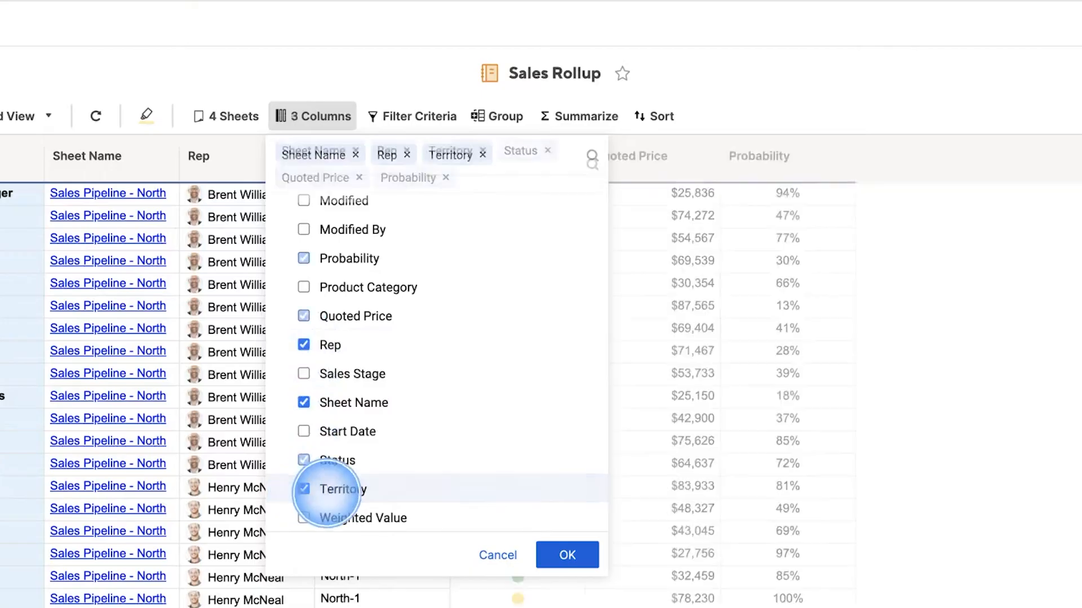
click(566, 555)
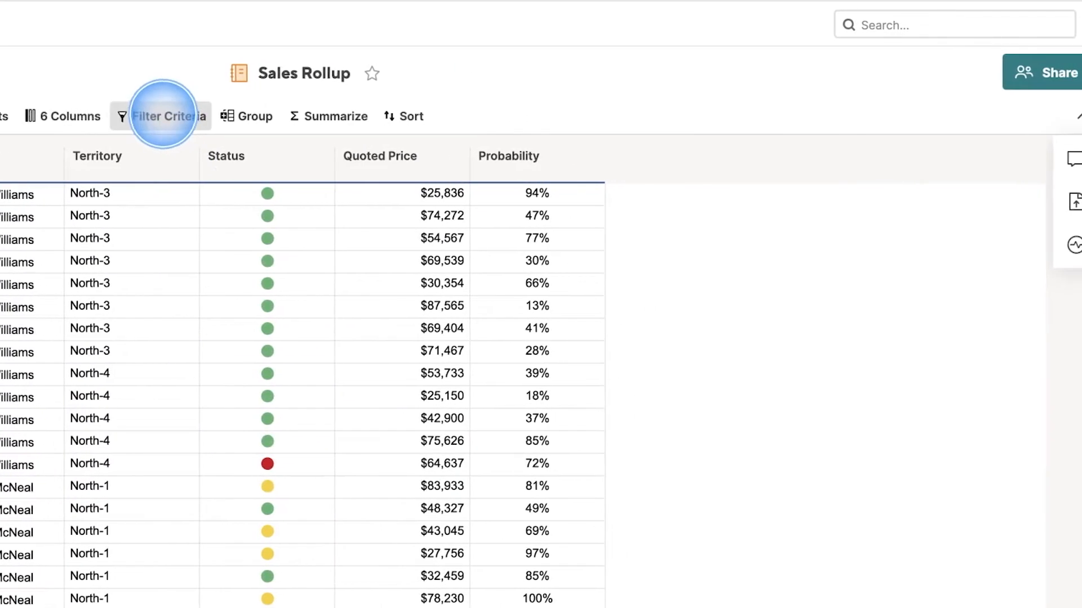
Step: Add a report filter condition that keeps rows whose Quoted Price is greater than 50,000
click(194, 114)
click(241, 184)
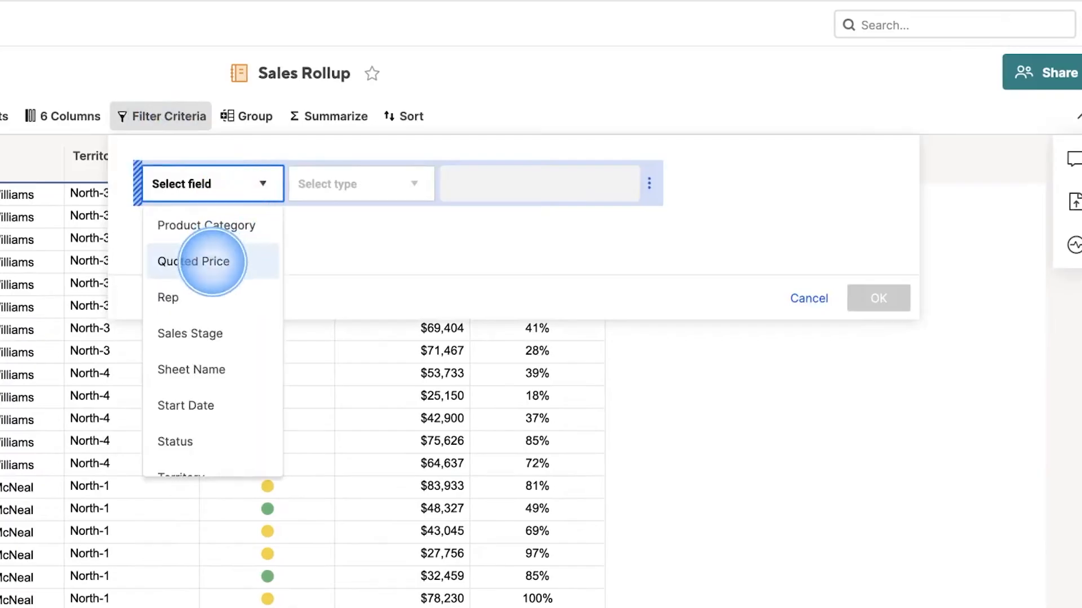
click(213, 261)
click(381, 186)
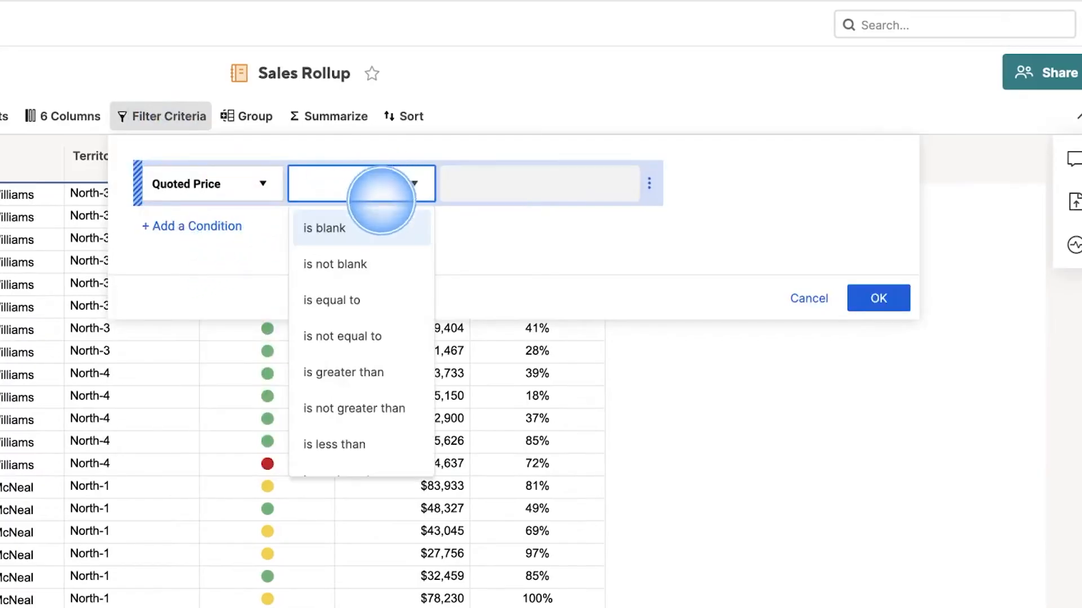
click(338, 371)
text(50,000)
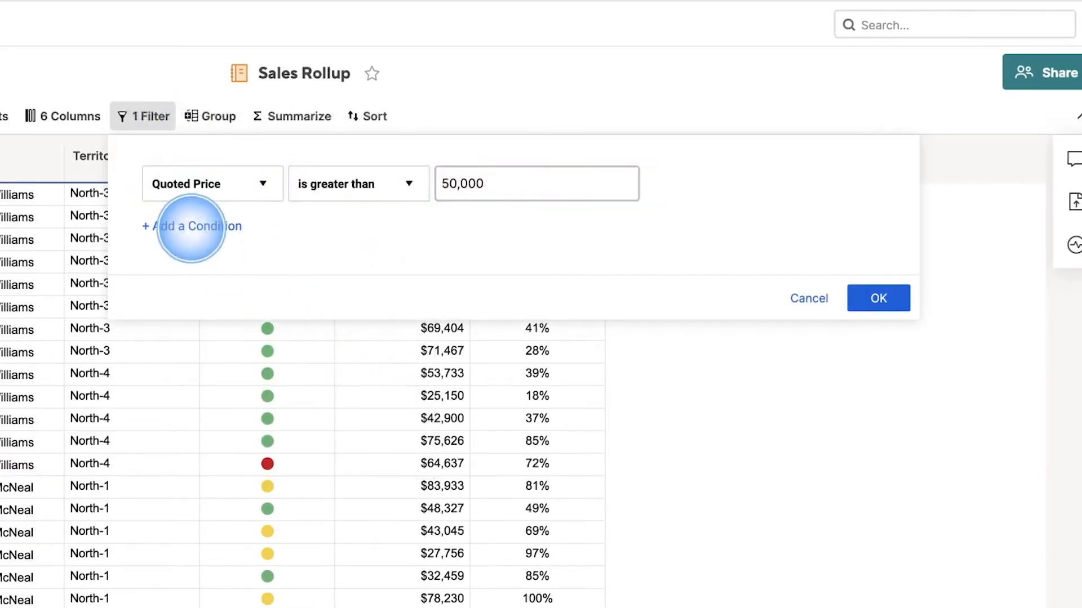
Step: Add a second filter condition on the Probability field, combined with the Quoted Price condition by And
click(186, 225)
click(228, 237)
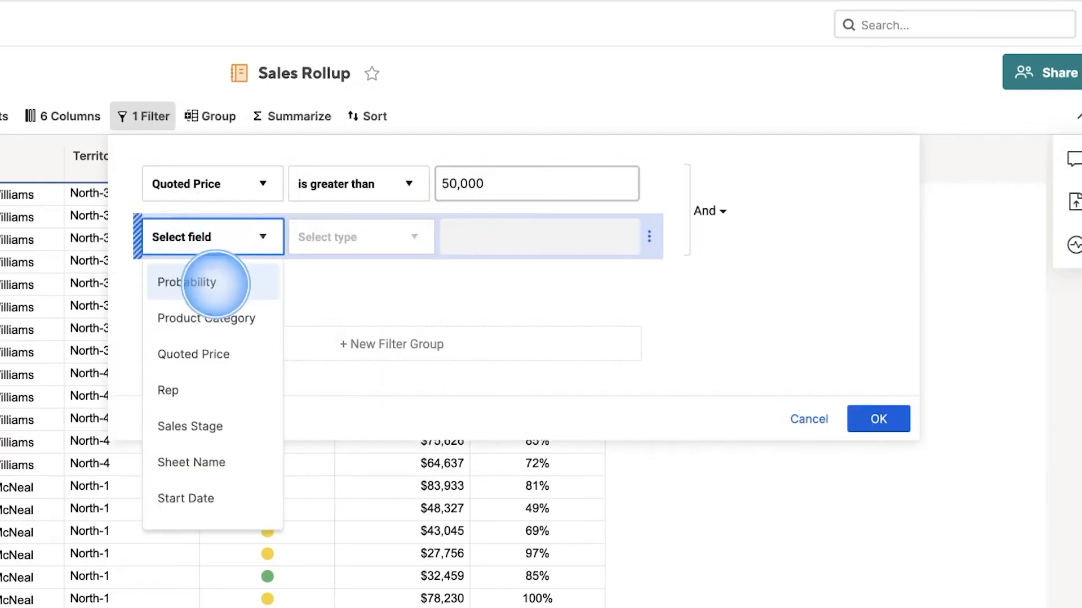
click(216, 284)
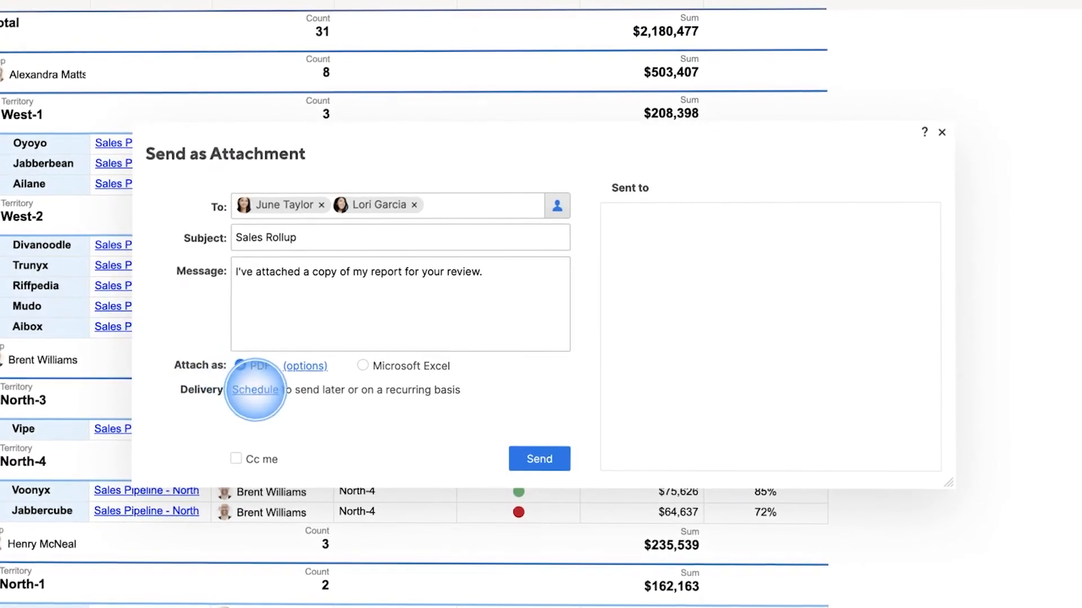
Step: Schedule the Sales Rollup report's PDF attachment email for weekly delivery
click(270, 391)
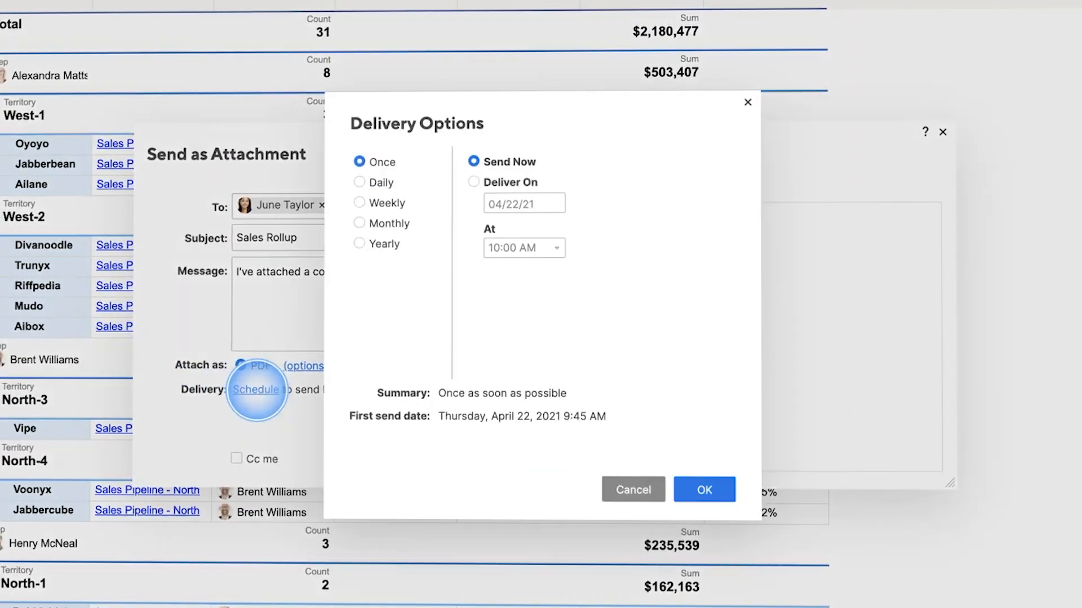
click(388, 203)
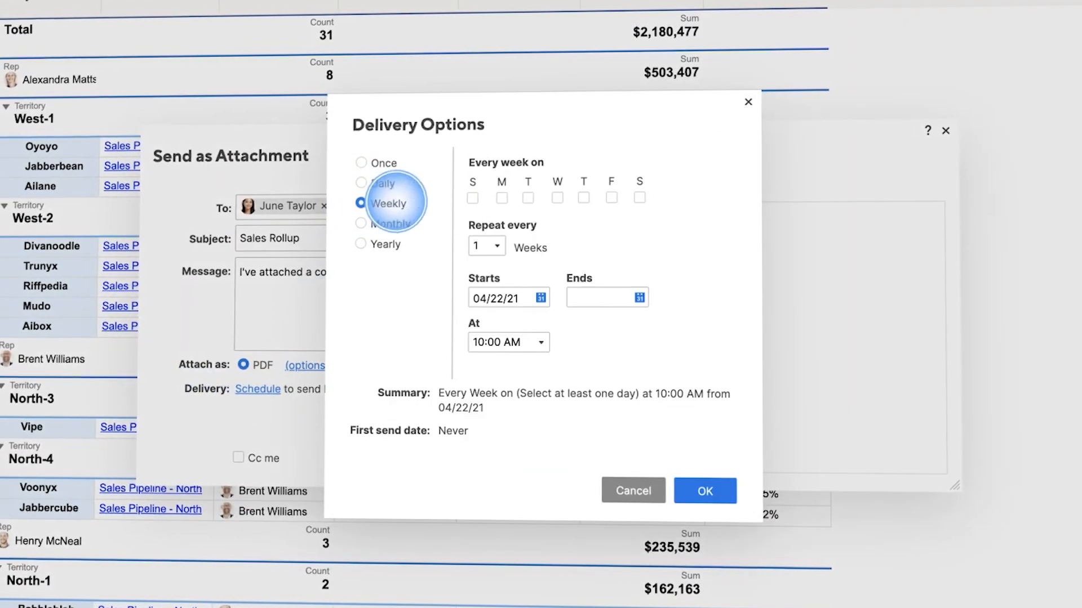